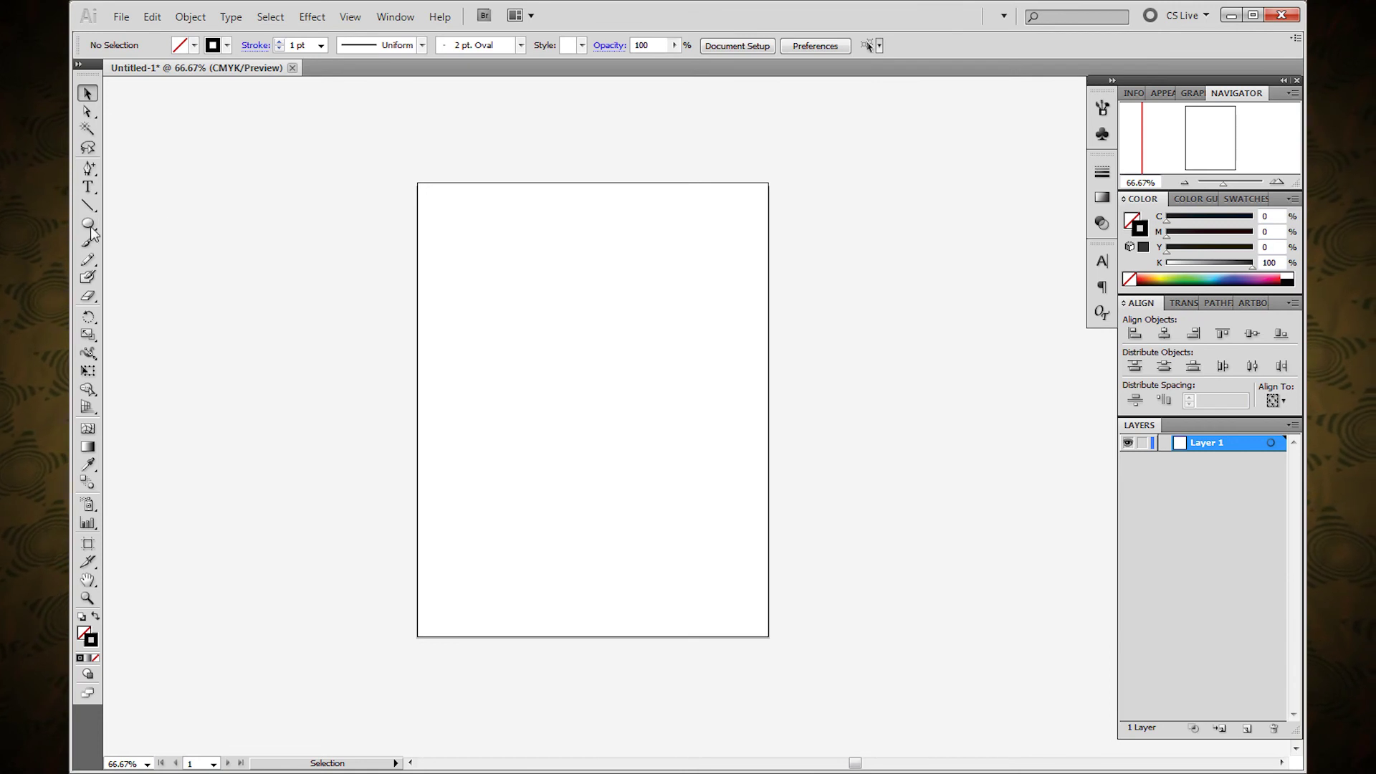
# - Draw a three-sided polygon as an equilateral triangle 115 mm wide near the top of the page
pyautogui.moveTo(88, 223); pyautogui.dragTo(155, 280)
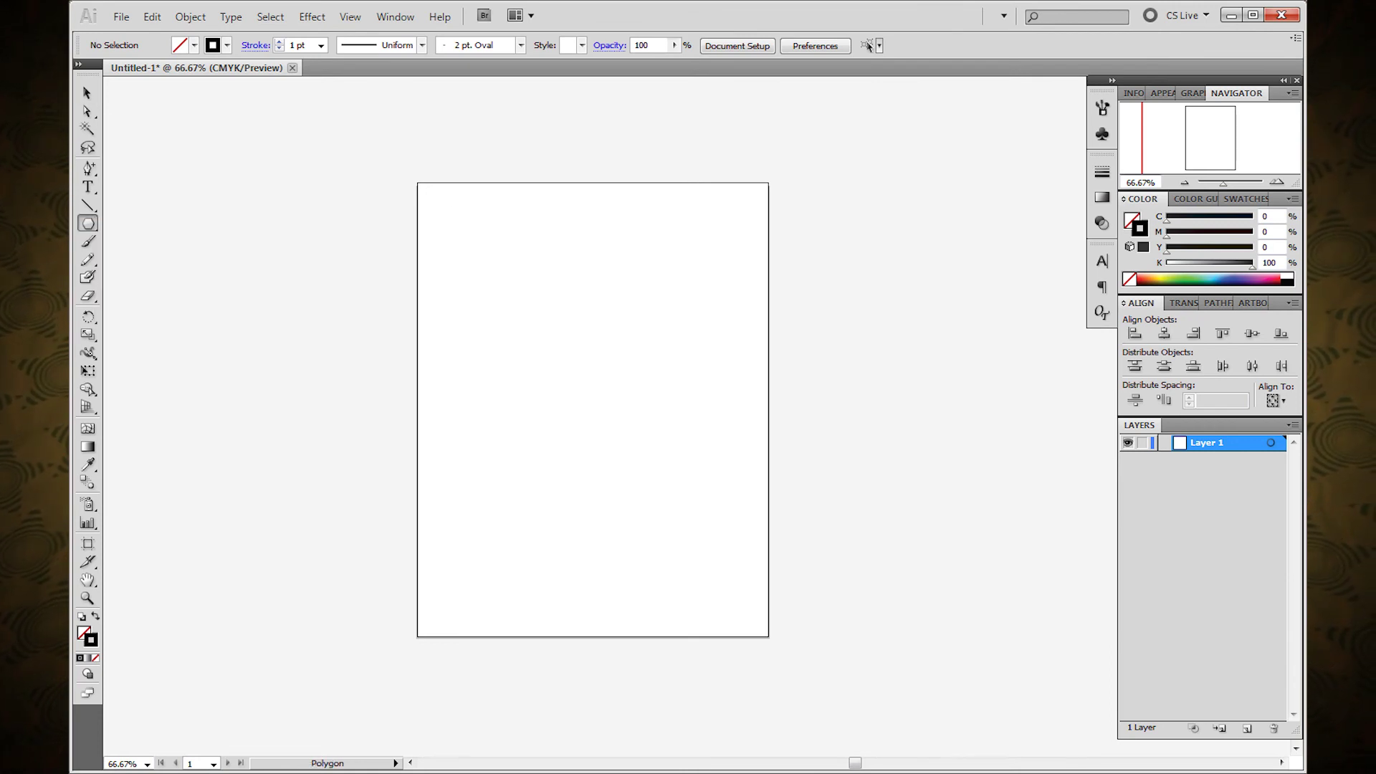
pyautogui.click(588, 332)
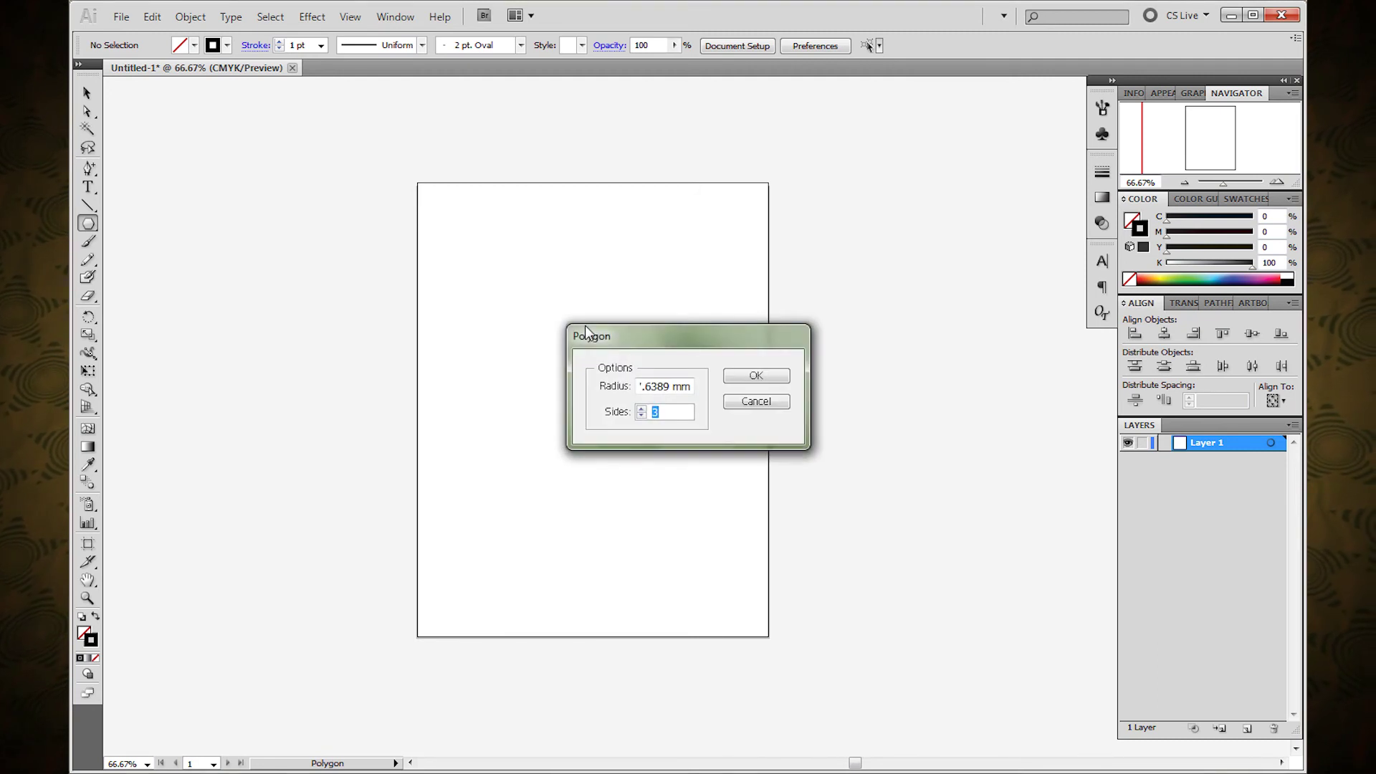
pyautogui.click(755, 378)
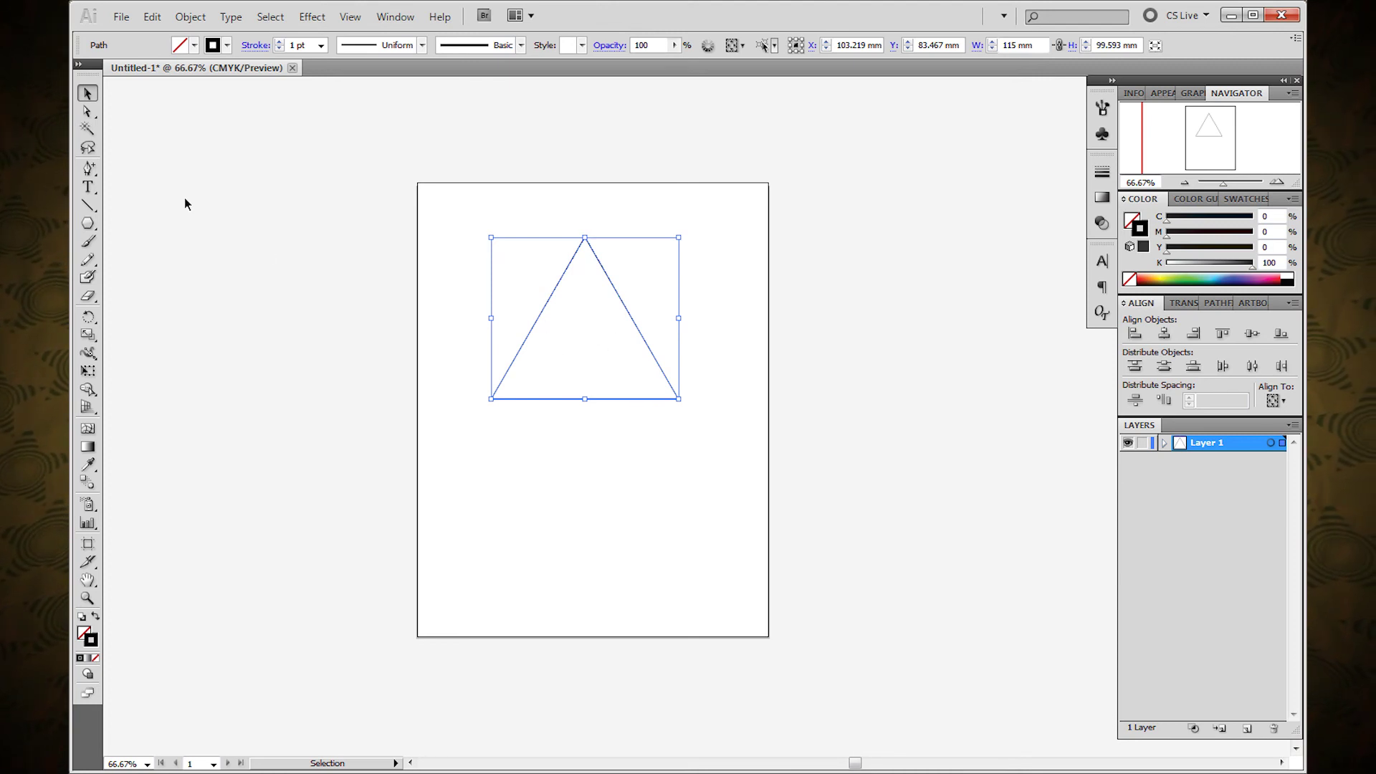
# - Draw a 230 mm circle and centre it on the triangle's apex
pyautogui.moveTo(83, 222); pyautogui.dragTo(151, 262)
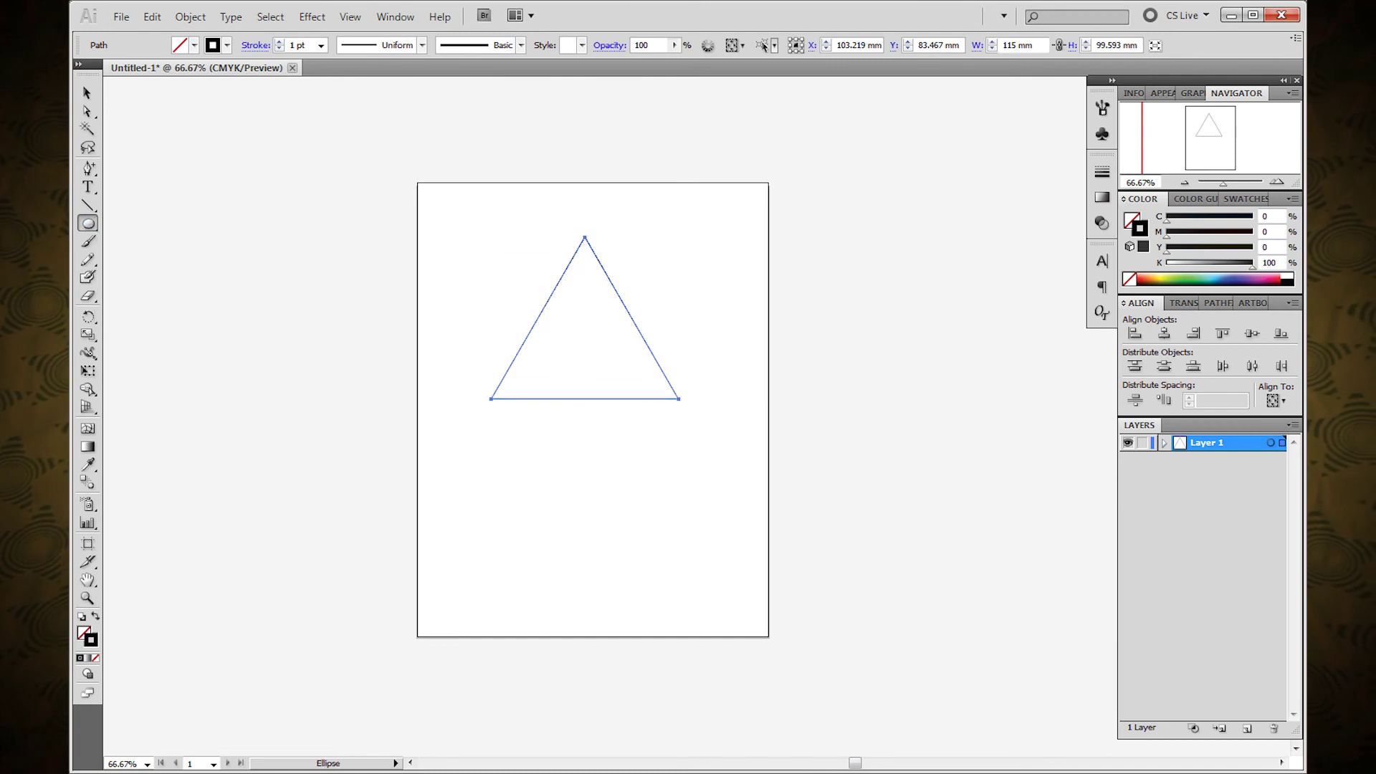
pyautogui.click(584, 237)
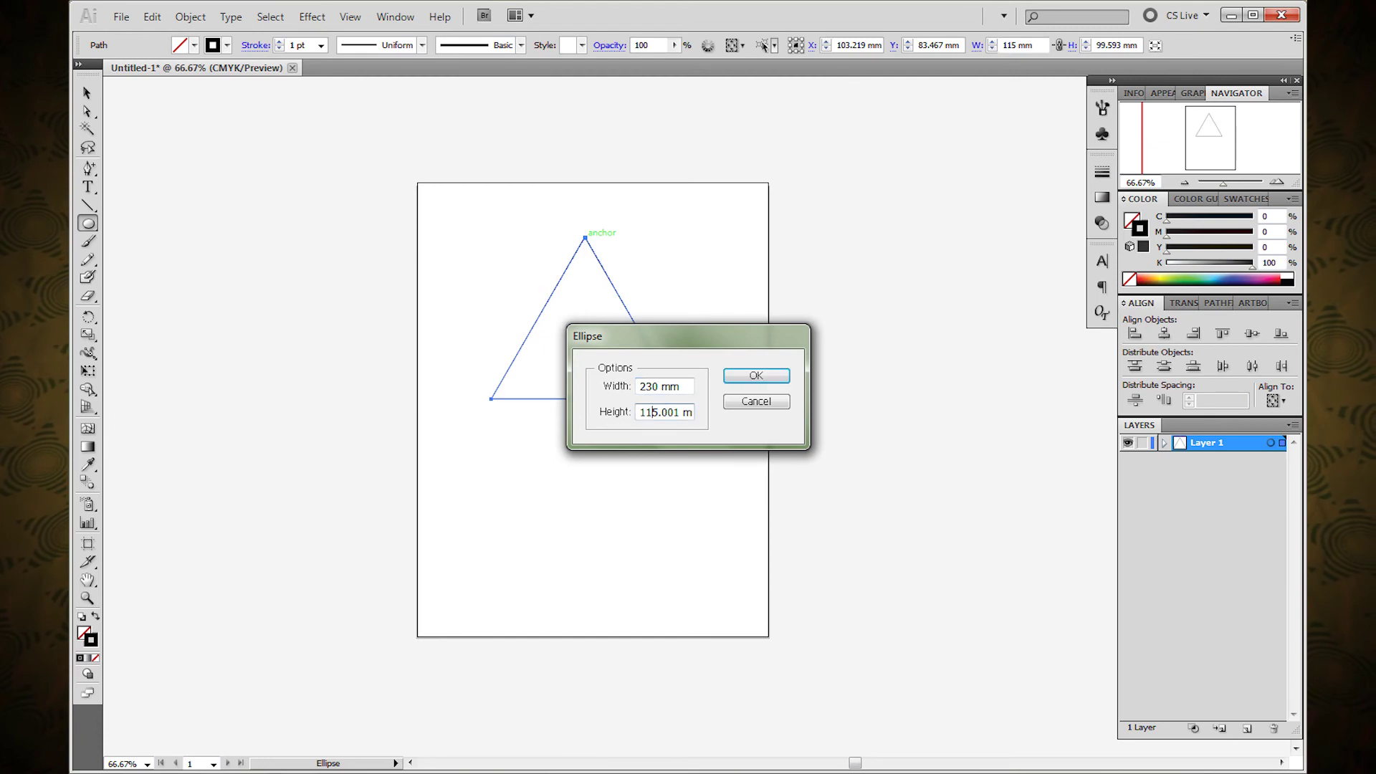
pyautogui.press('Return')
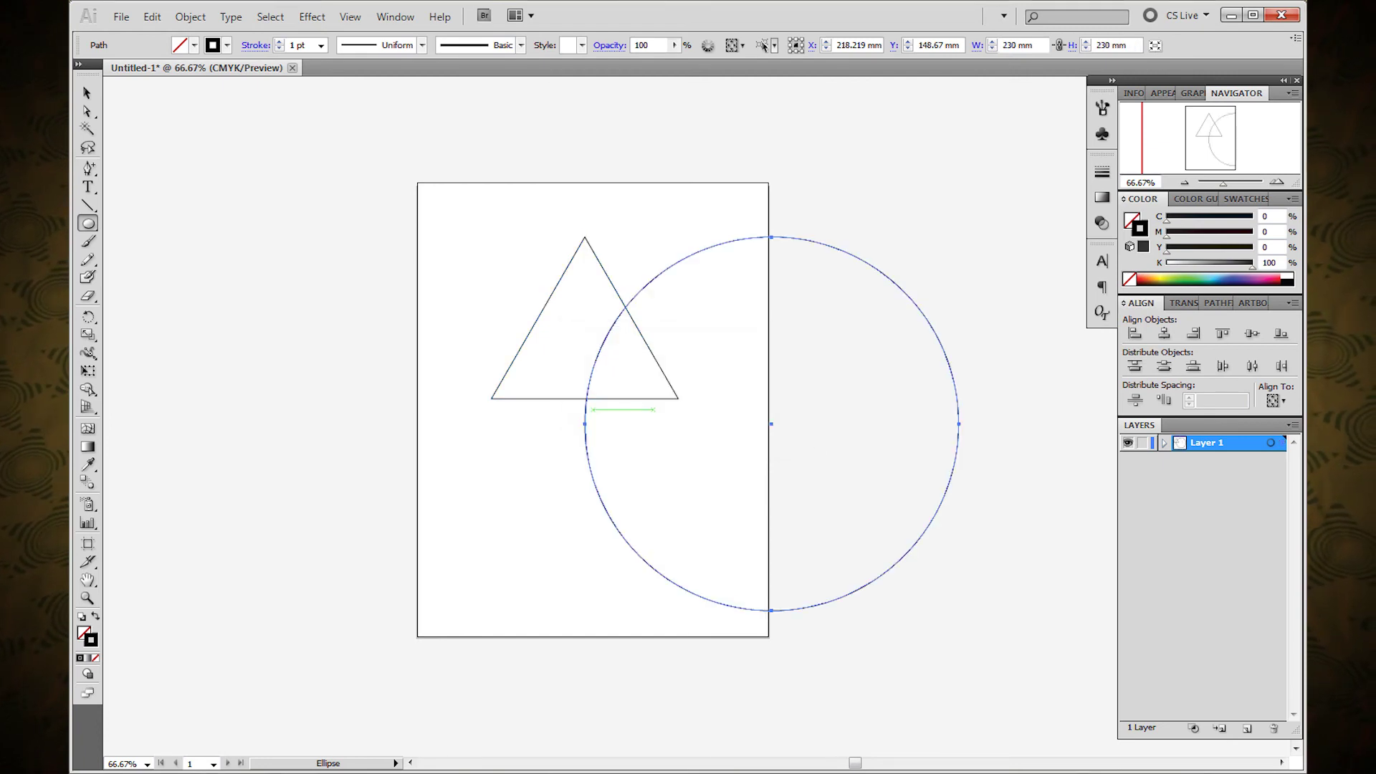
pyautogui.press('v')
pyautogui.moveTo(771, 423); pyautogui.dragTo(585, 239)
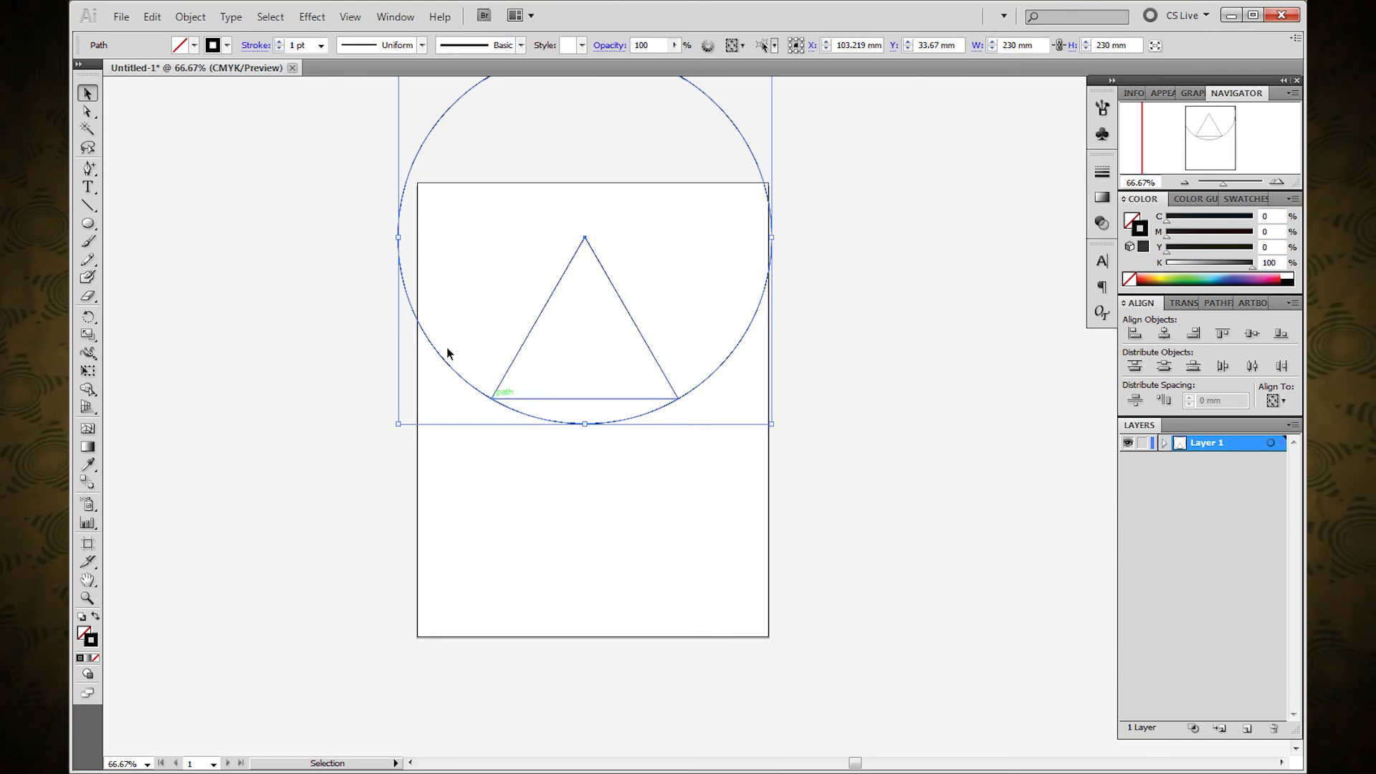
# - Add anchor points where the circle crosses the triangle's two base corners
pyautogui.click(88, 169)
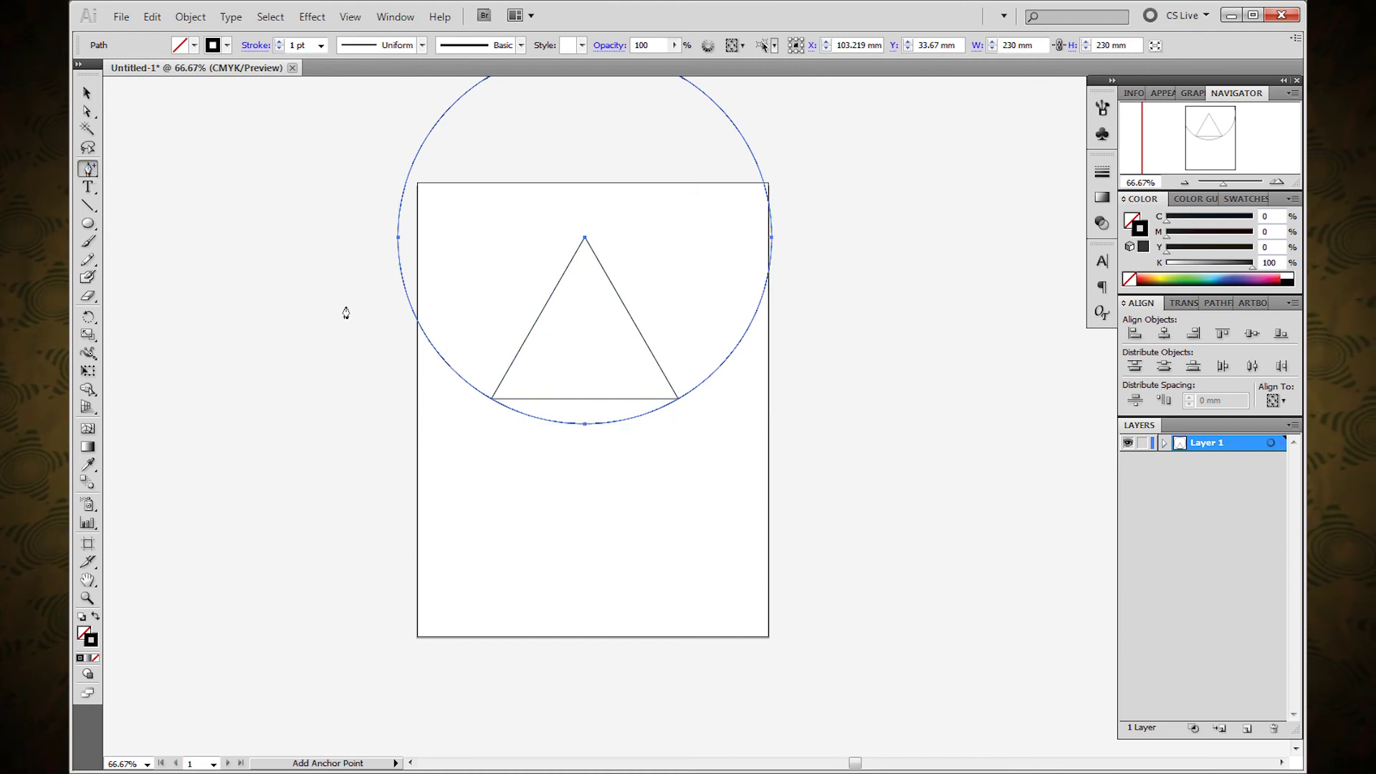
pyautogui.click(490, 398)
pyautogui.click(678, 399)
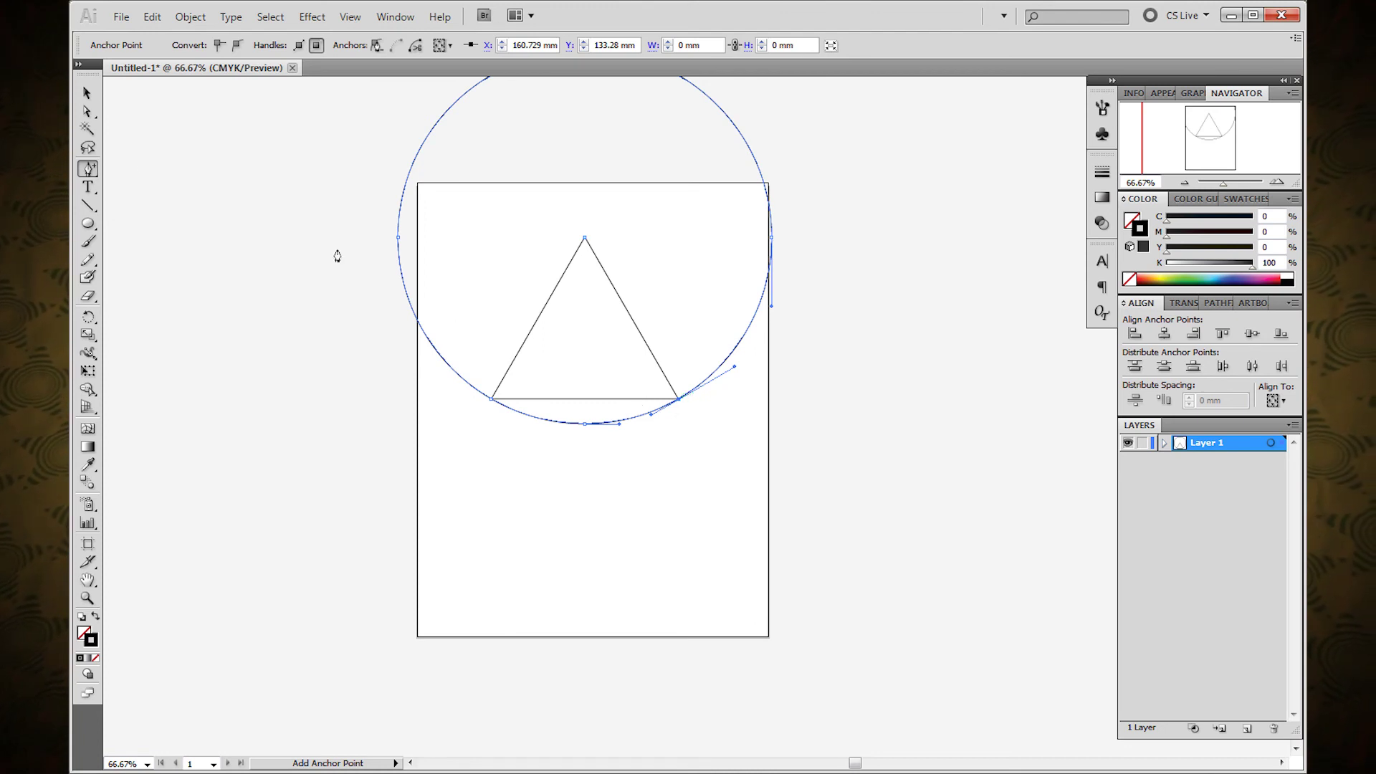
# - Delete the upper anchor points of both shapes, leaving only the bottom arc
pyautogui.click(86, 113)
pyautogui.scroll(3, 310, 329)
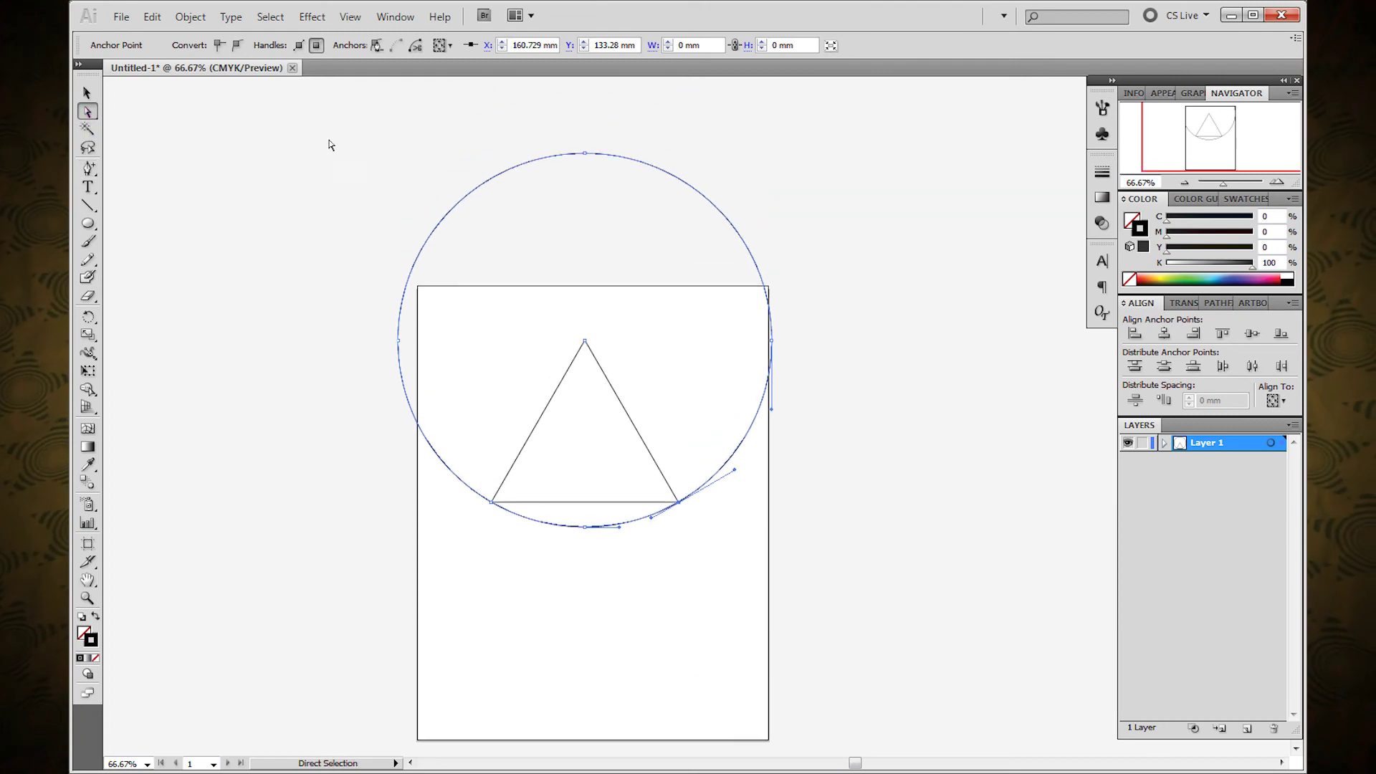
pyautogui.moveTo(330, 126); pyautogui.dragTo(822, 356)
pyautogui.press('Delete')
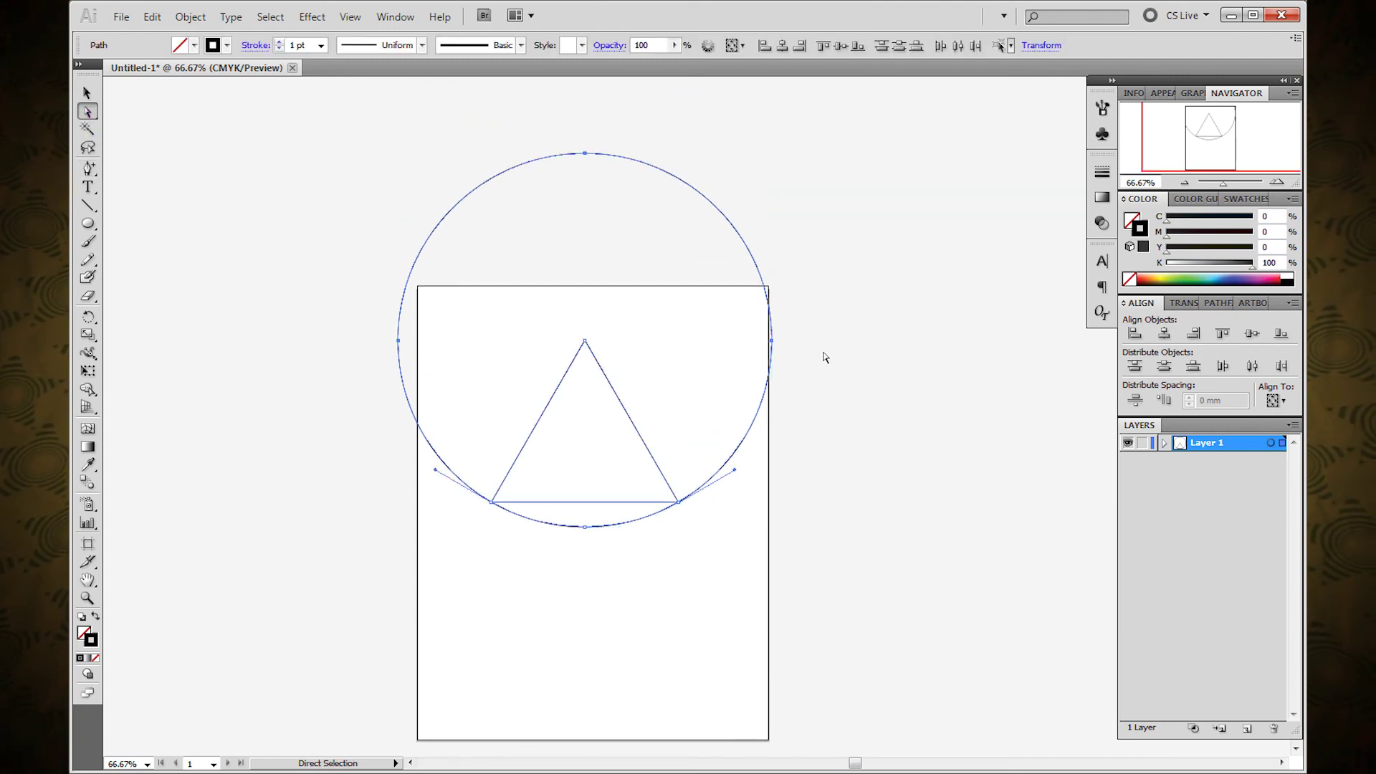
pyautogui.press('v')
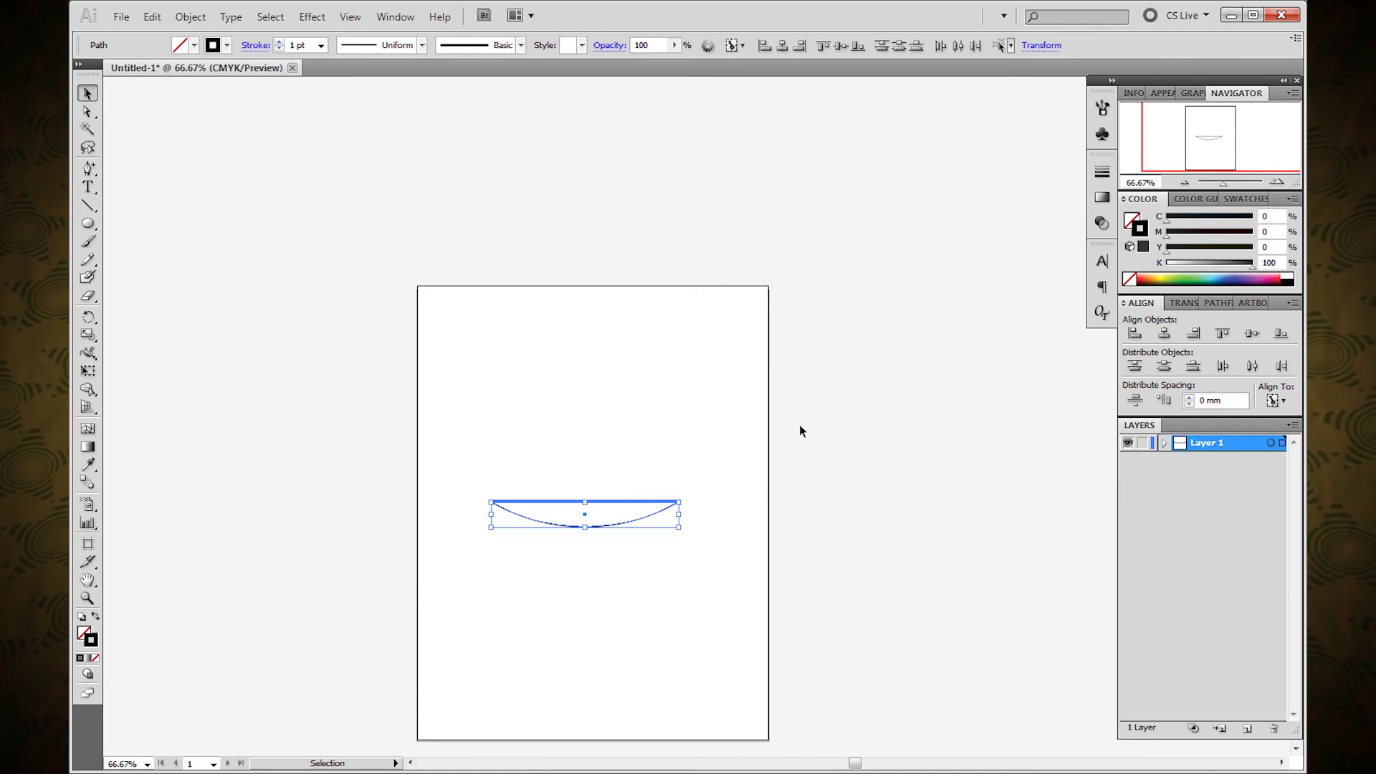
pyautogui.click(798, 424)
pyautogui.click(597, 501)
pyautogui.click(872, 471)
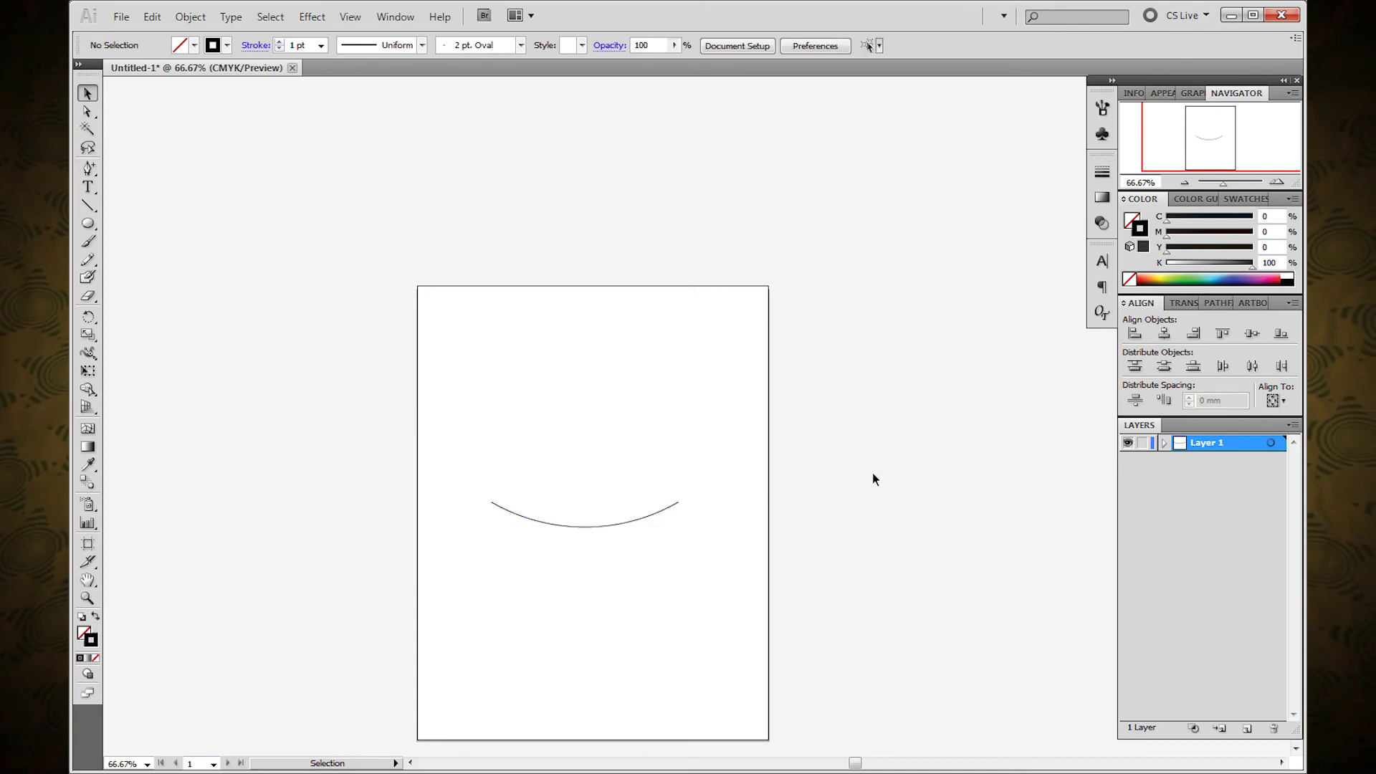
pyautogui.scroll(-2, 562, 442)
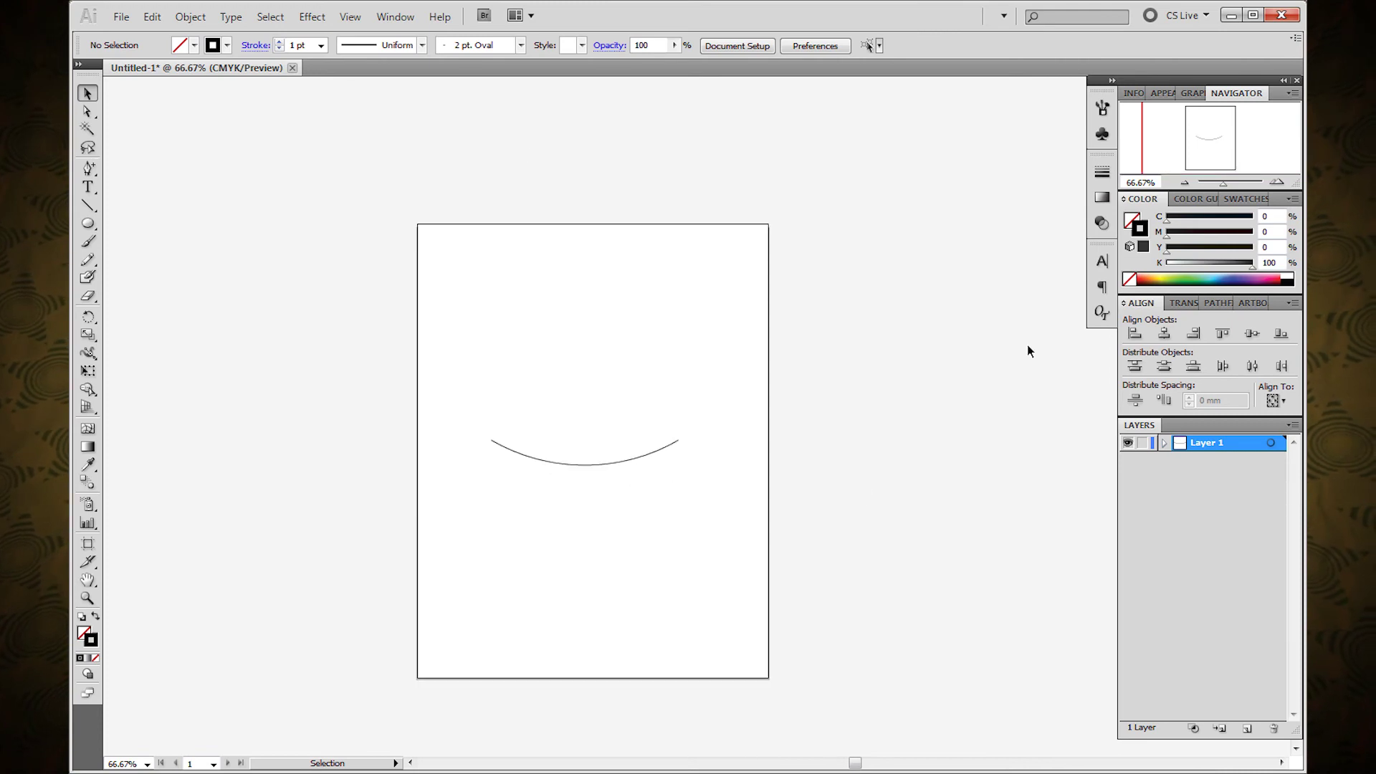
pyautogui.click(616, 464)
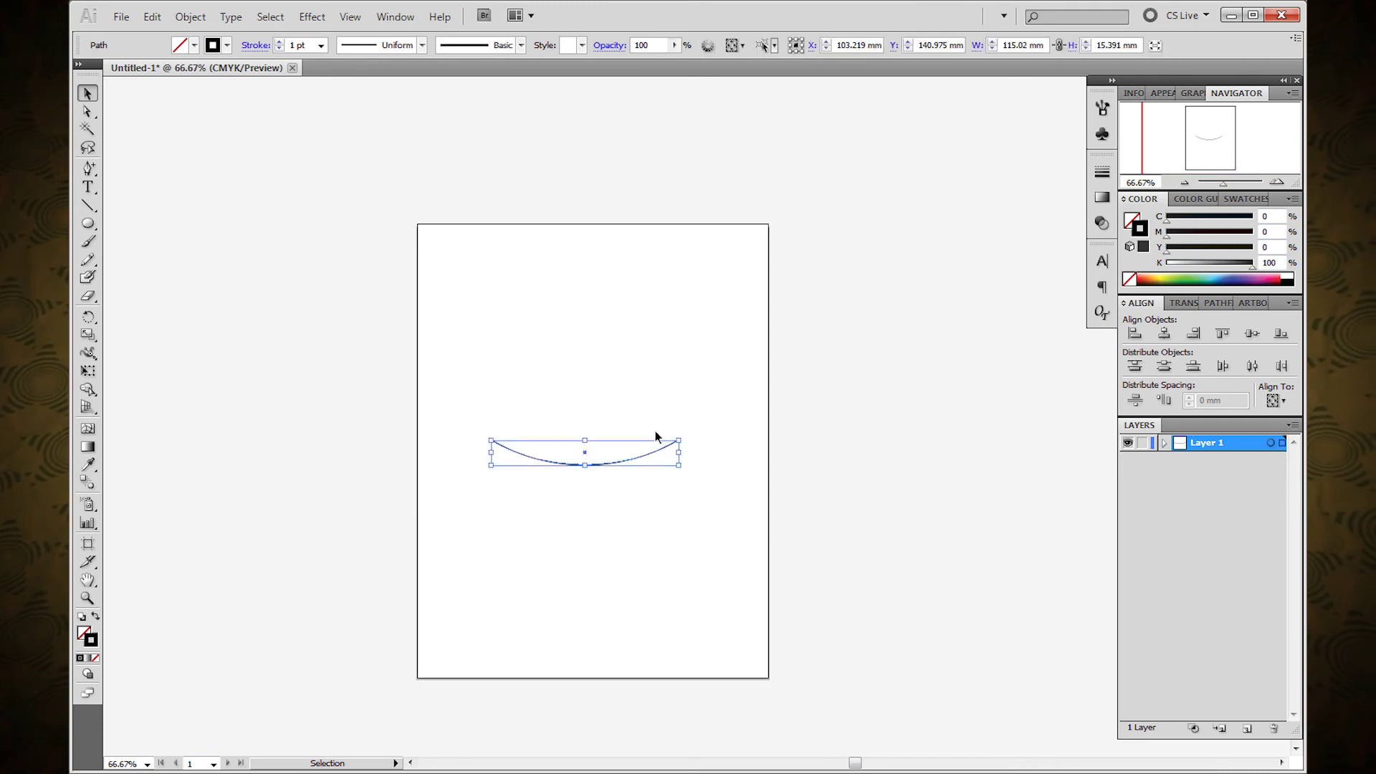
pyautogui.click(1026, 45)
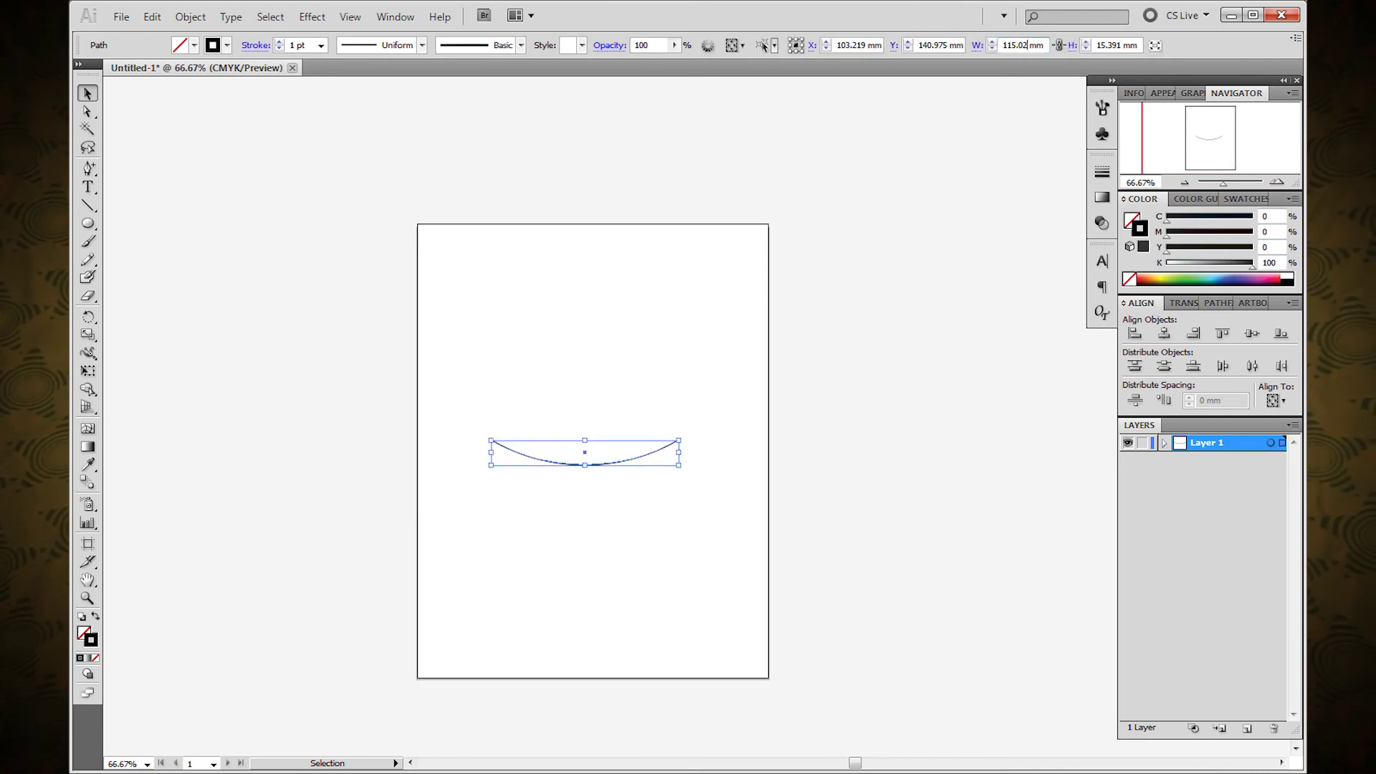
pyautogui.press('BackSpace')
pyautogui.press('BackSpace')
pyautogui.press('BackSpace')
pyautogui.press('Return')
pyautogui.hotkey('ctrl', 'z')
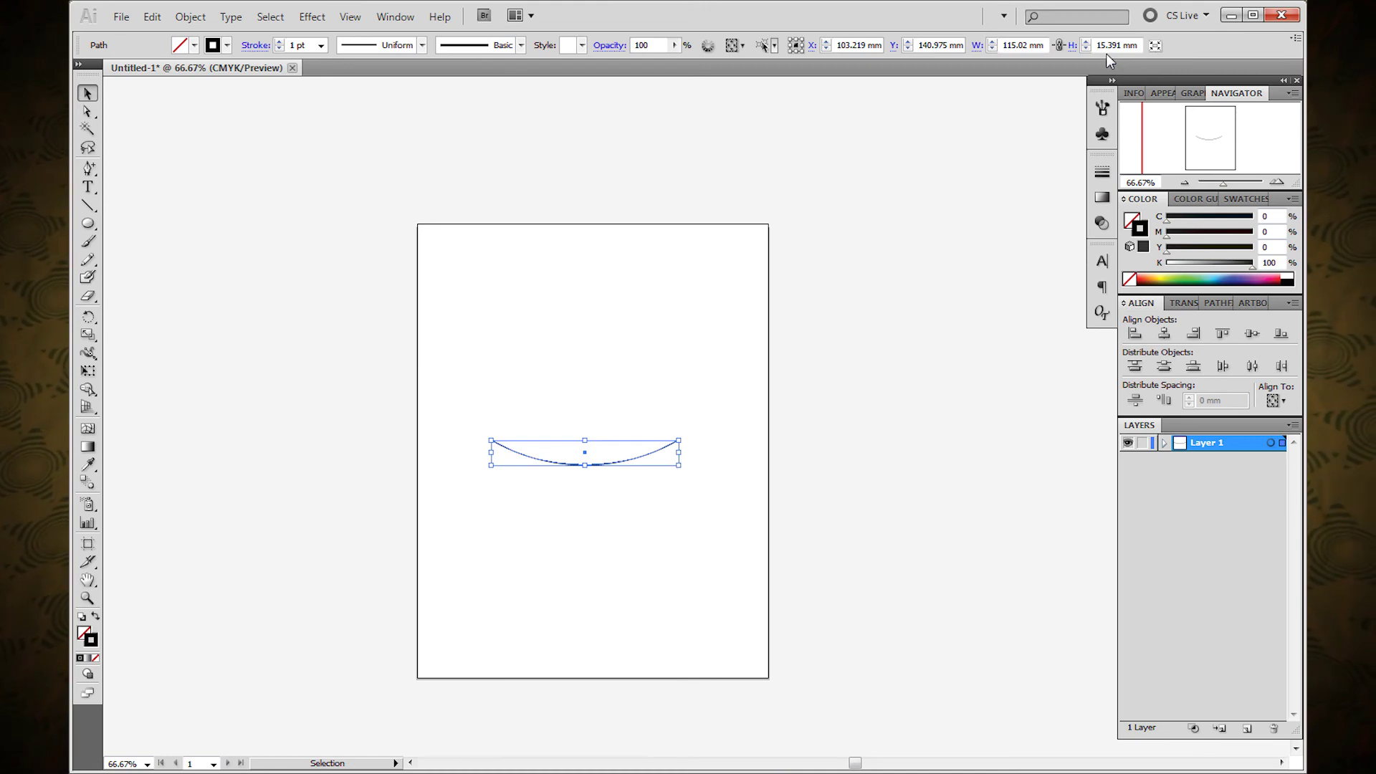
# - Draw a 115 mm horizontal line above the arc
pyautogui.press('\\')
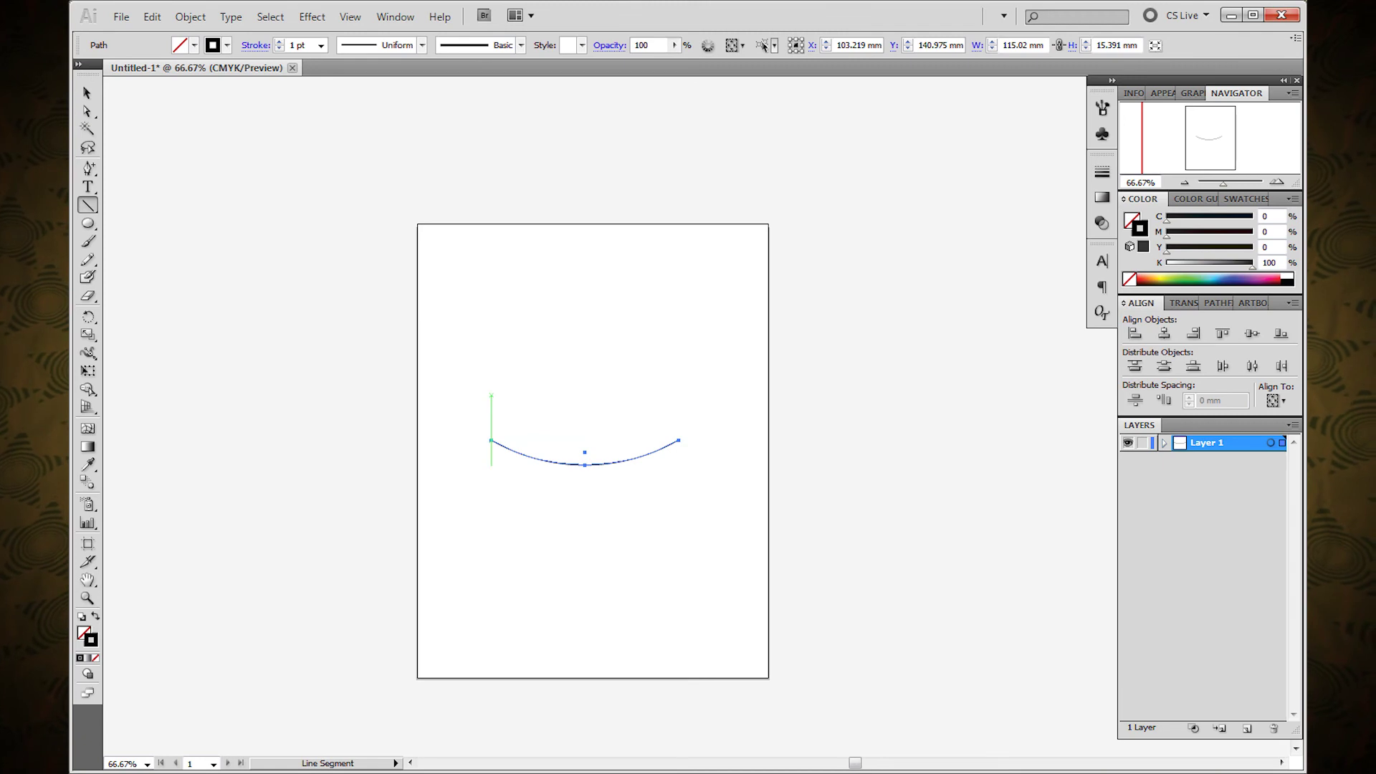
pyautogui.click(492, 395)
pyautogui.press('Return')
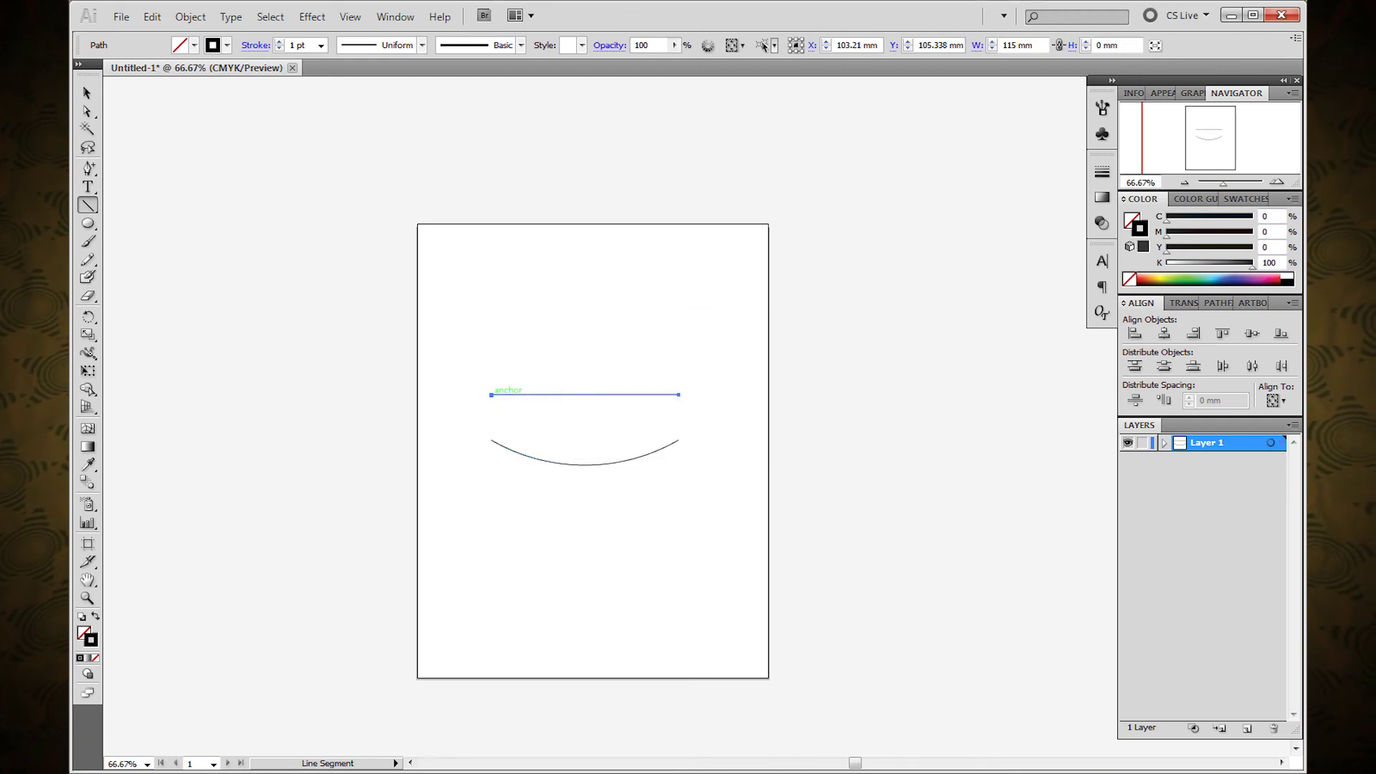
# - Duplicate the line and move the top copy down onto the arc's endpoints
pyautogui.press('v')
pyautogui.press('ctrl')
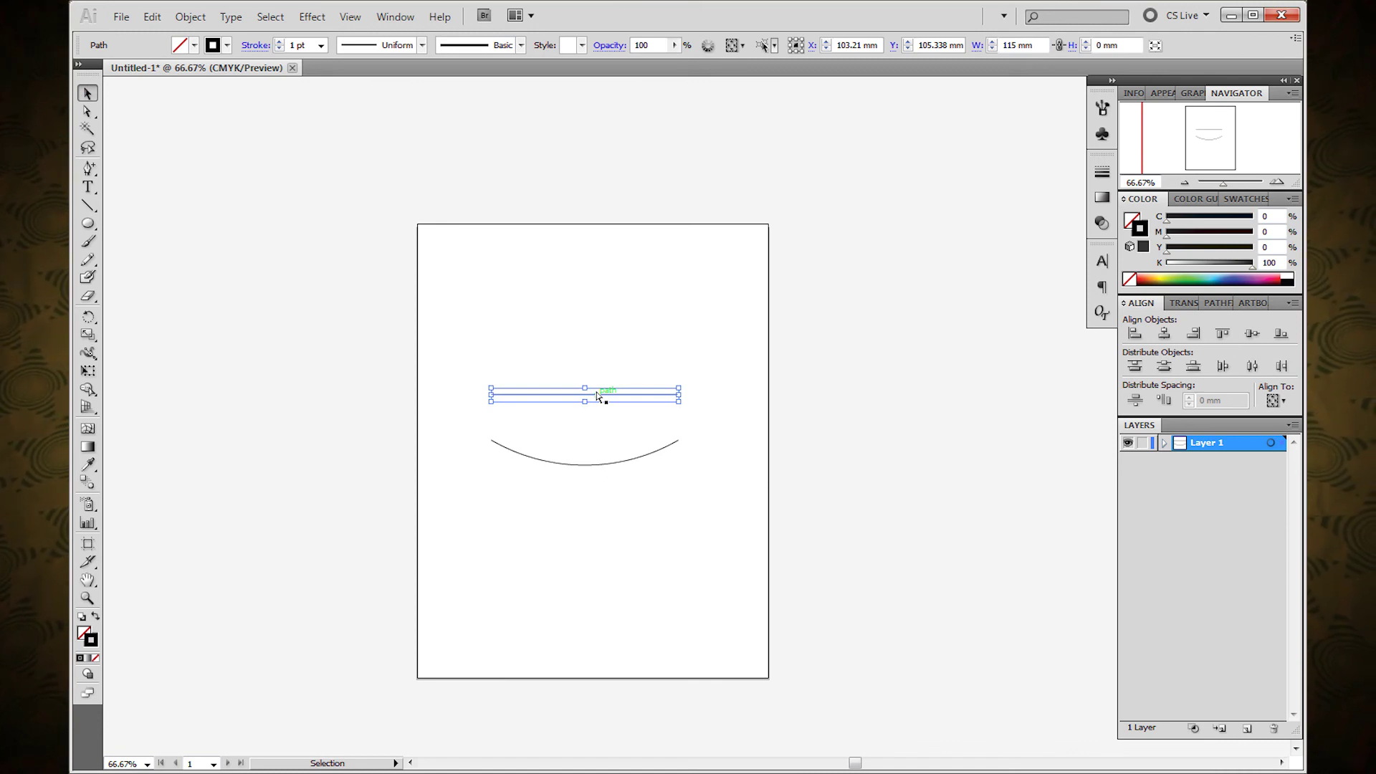
pyautogui.hotkey('ctrl', 'v')
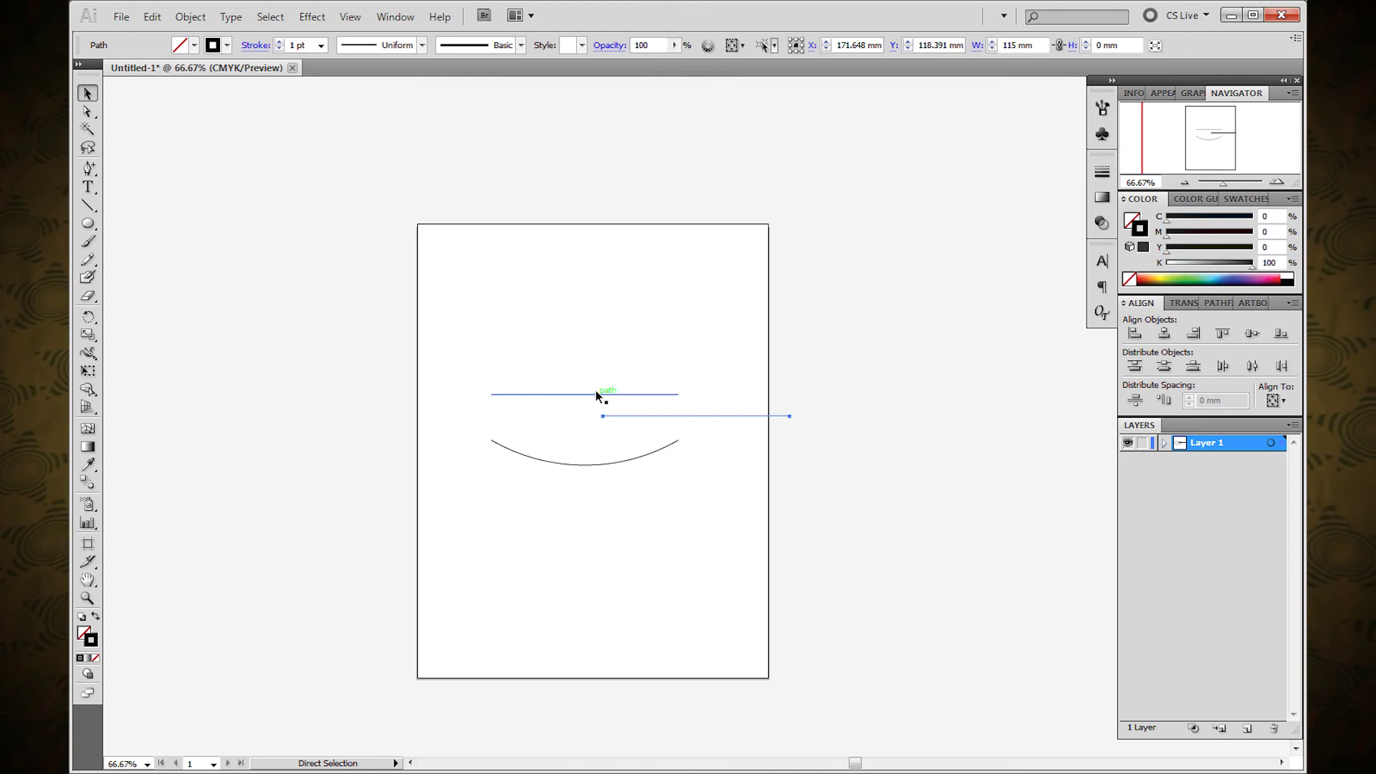
pyautogui.click(1165, 443)
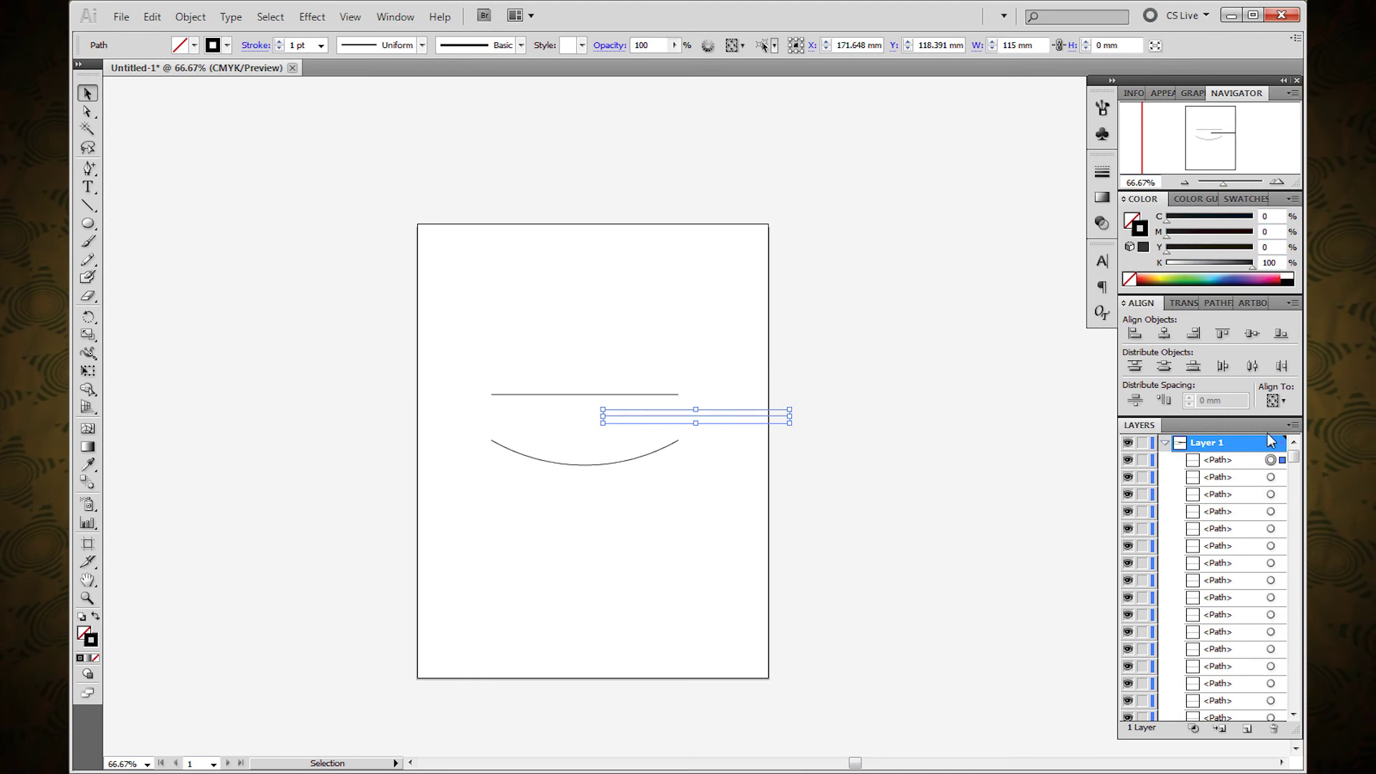
pyautogui.scroll(-10, 1268, 440)
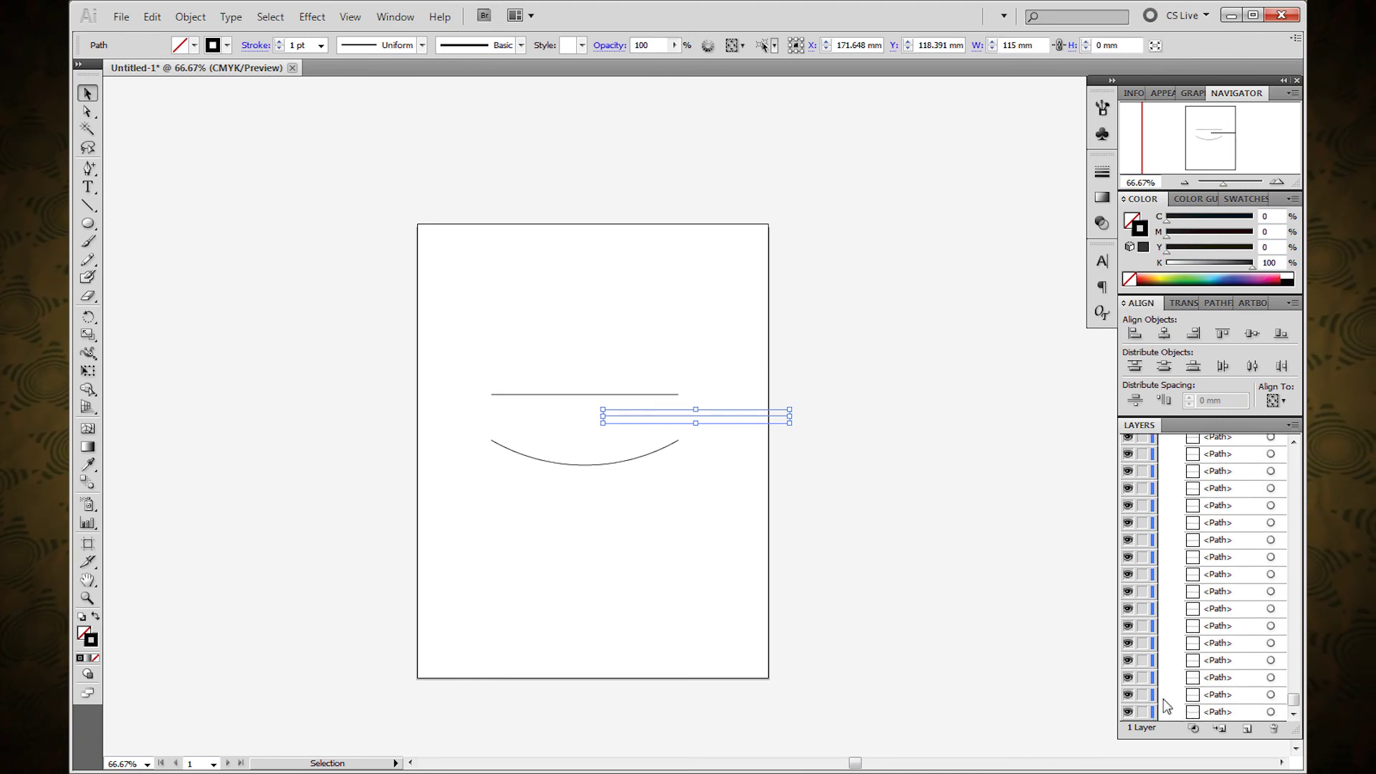
pyautogui.scroll(10, 1218, 573)
pyautogui.click(1164, 444)
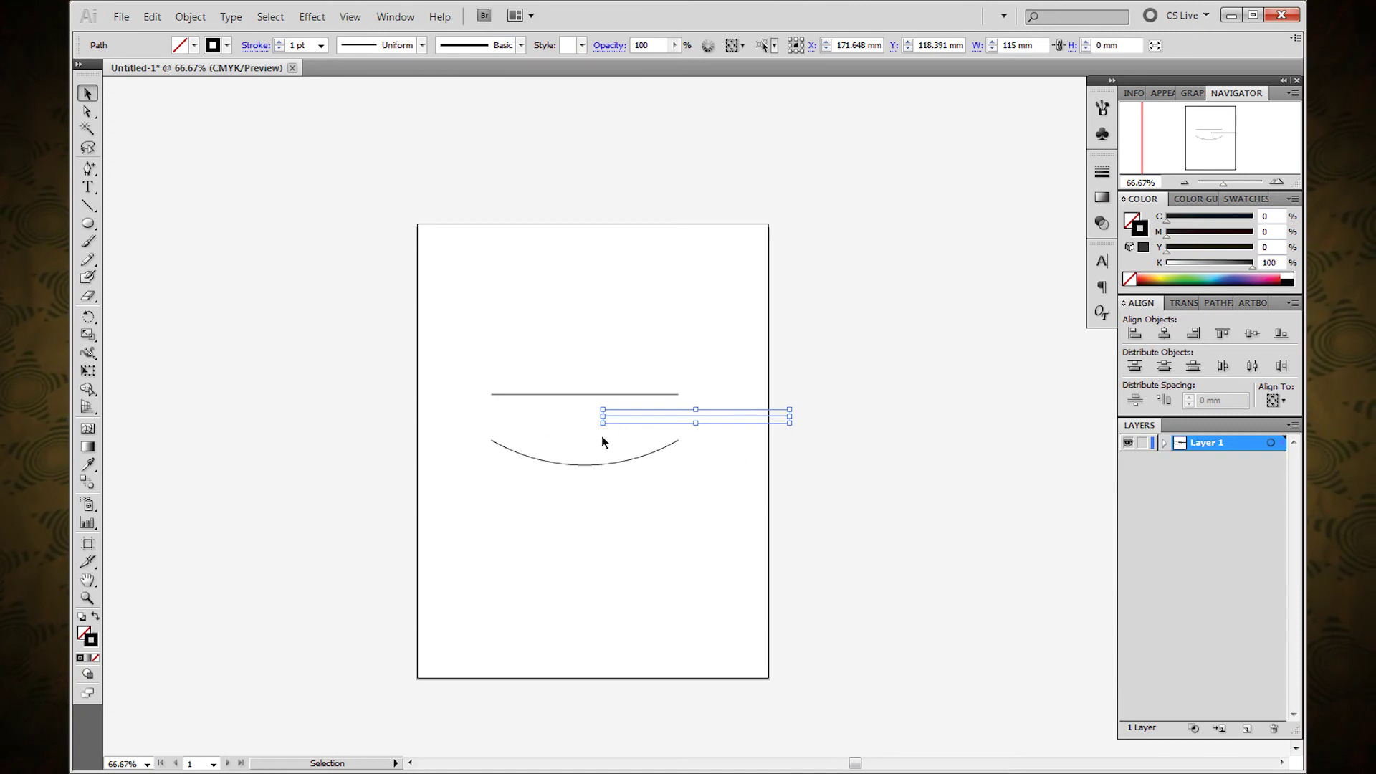
pyautogui.moveTo(547, 395); pyautogui.dragTo(550, 458)
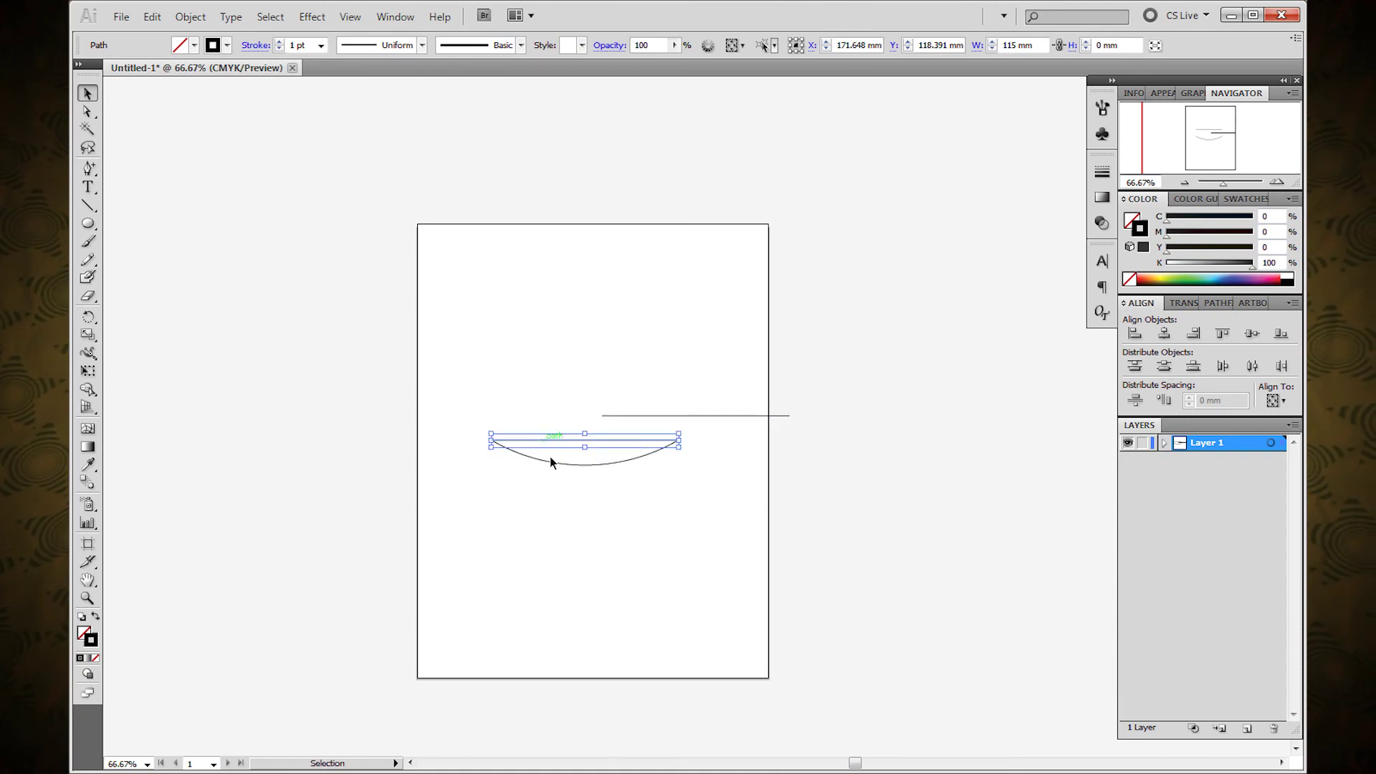
# - Move the second line below the curve's bottom and blend both lines into a stack
pyautogui.click(720, 415)
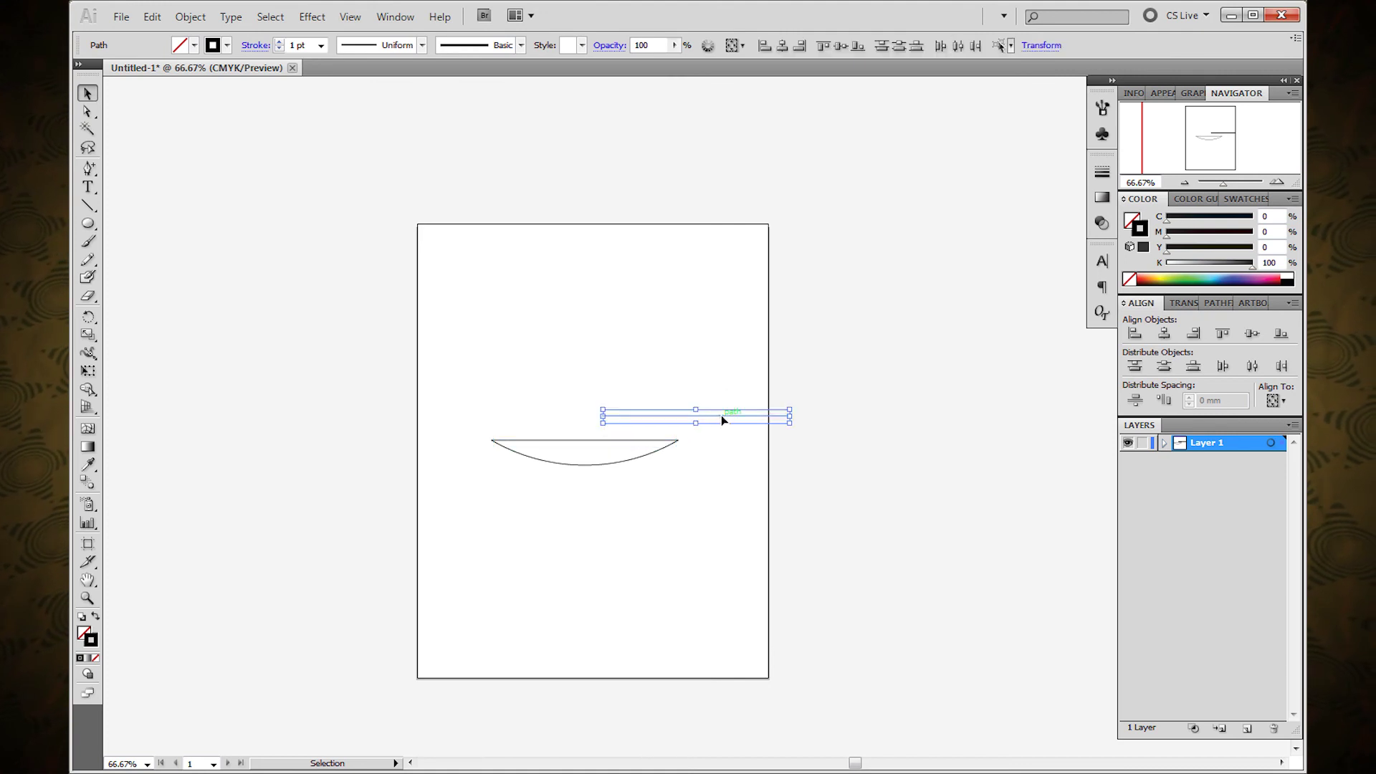
pyautogui.moveTo(722, 414); pyautogui.dragTo(613, 466)
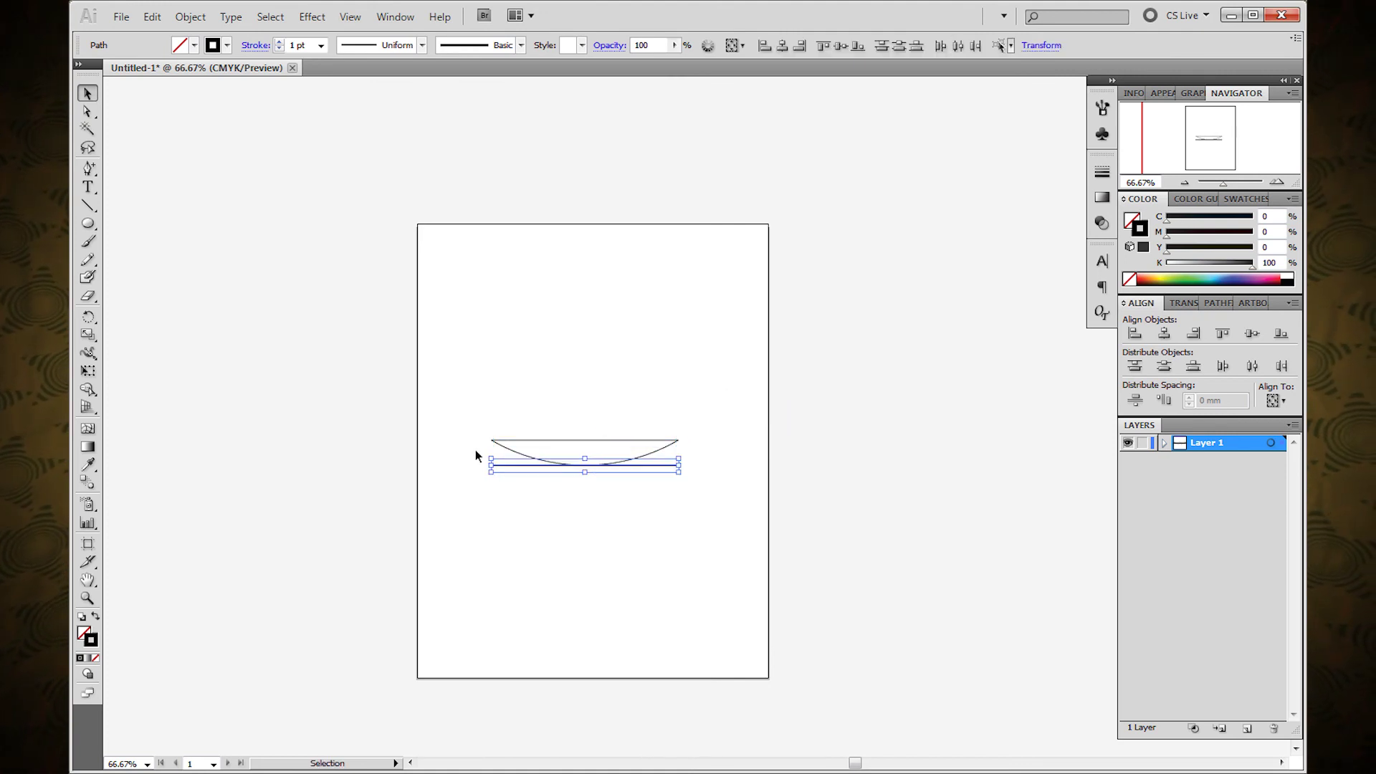
pyautogui.keyDown('shift'); pyautogui.click(588, 438); pyautogui.keyUp('shift')
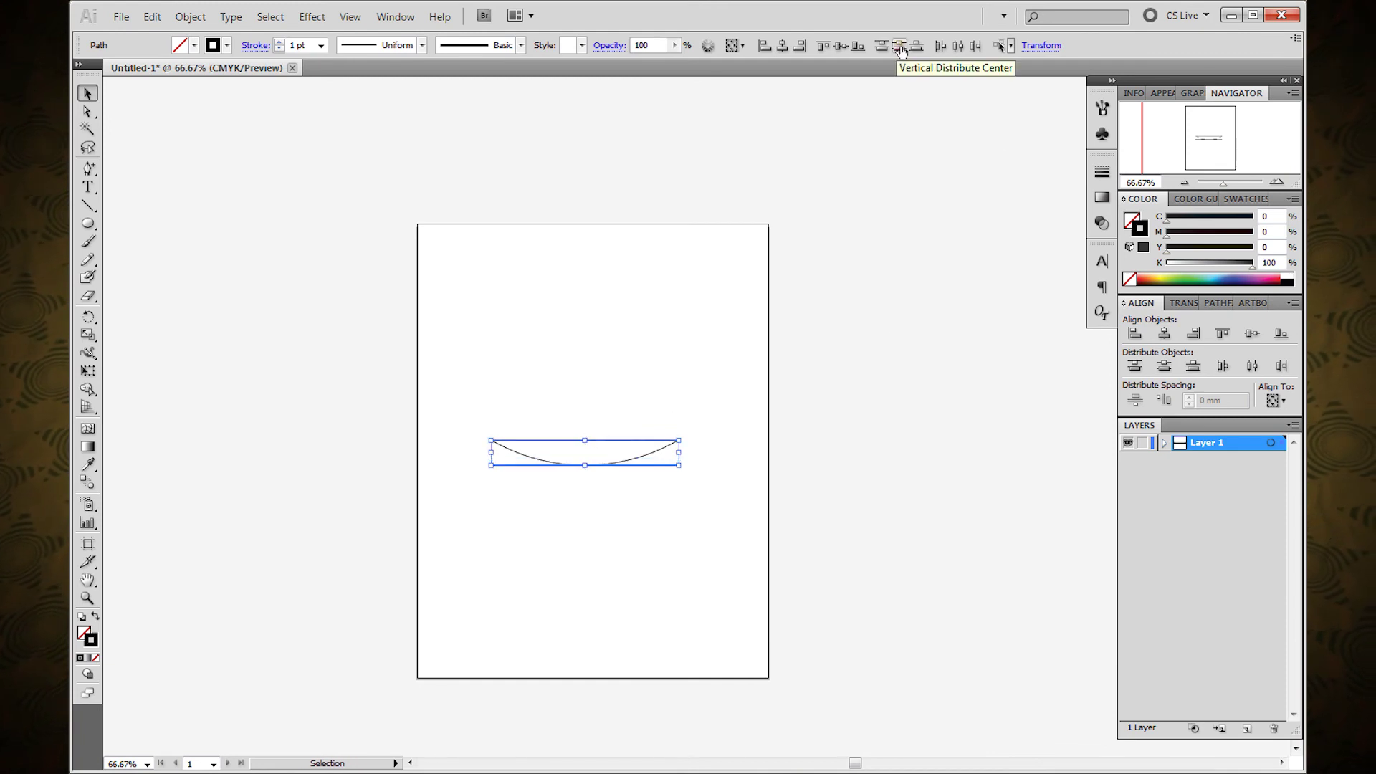
pyautogui.hotkey('ctrl', 'alt', 'b')
# - Expand Layer 1 to reveal the individual blended line paths
pyautogui.scroll(9, 578, 455)
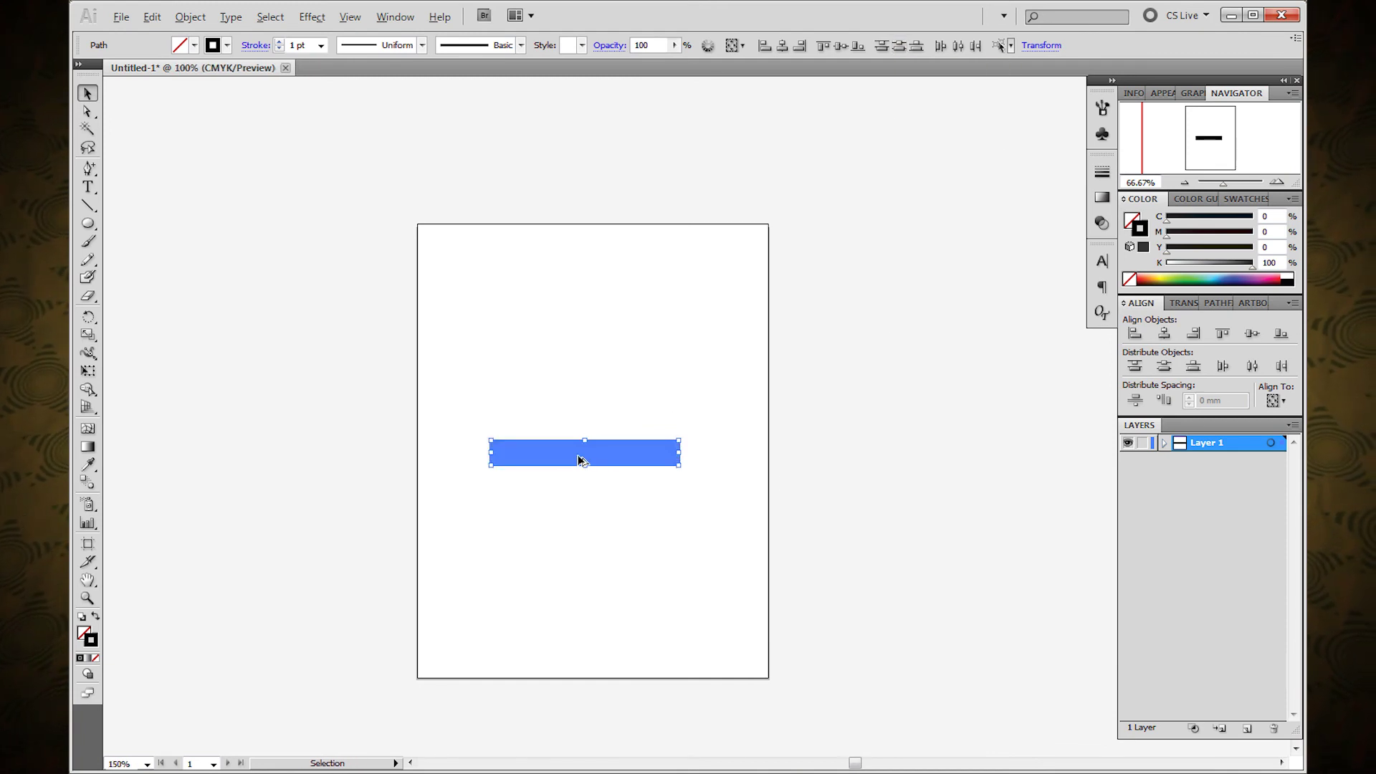
pyautogui.scroll(-2, 595, 462)
pyautogui.scroll(2, 645, 494)
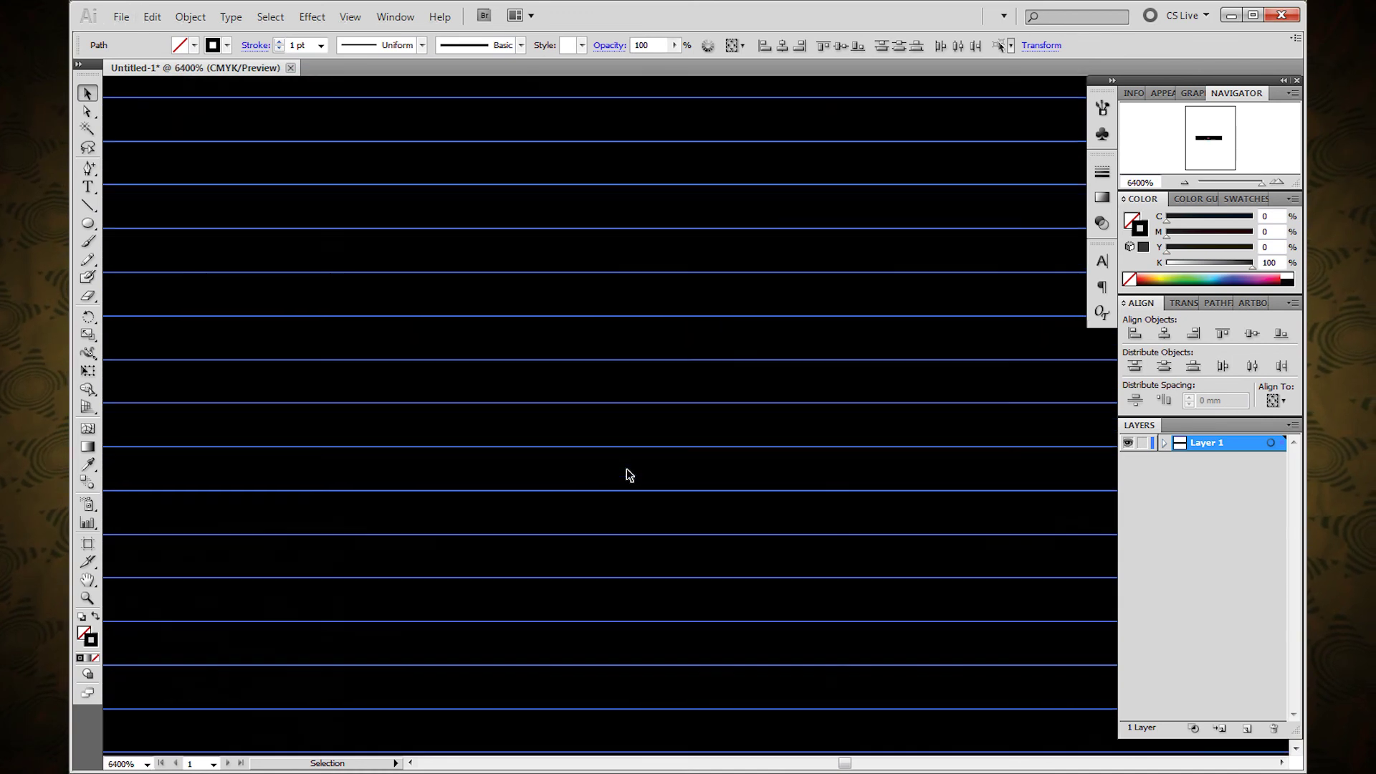
pyautogui.scroll(-3, 627, 473)
pyautogui.scroll(-4, 627, 472)
pyautogui.click(1164, 442)
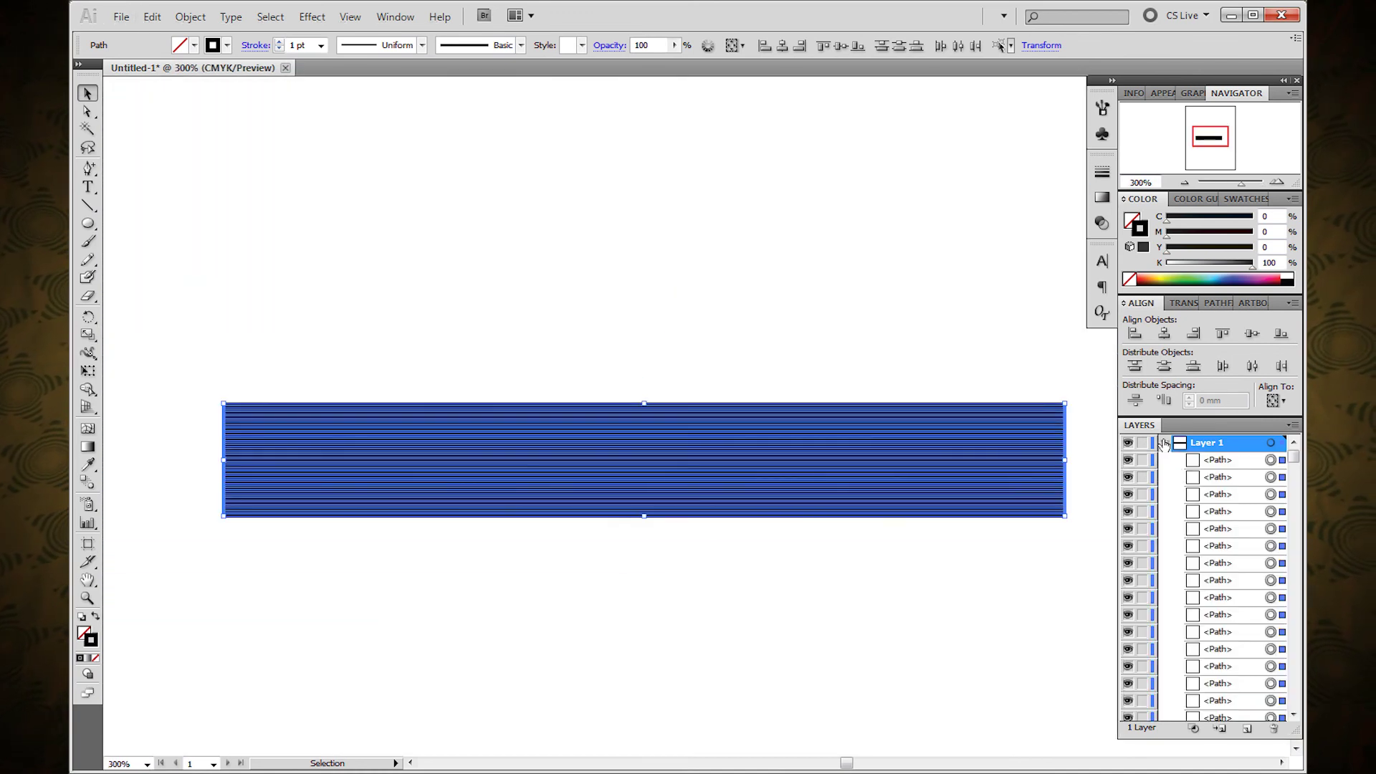
pyautogui.scroll(-5, 1299, 650)
pyautogui.scroll(-2, 1298, 650)
pyautogui.scroll(15, 1230, 468)
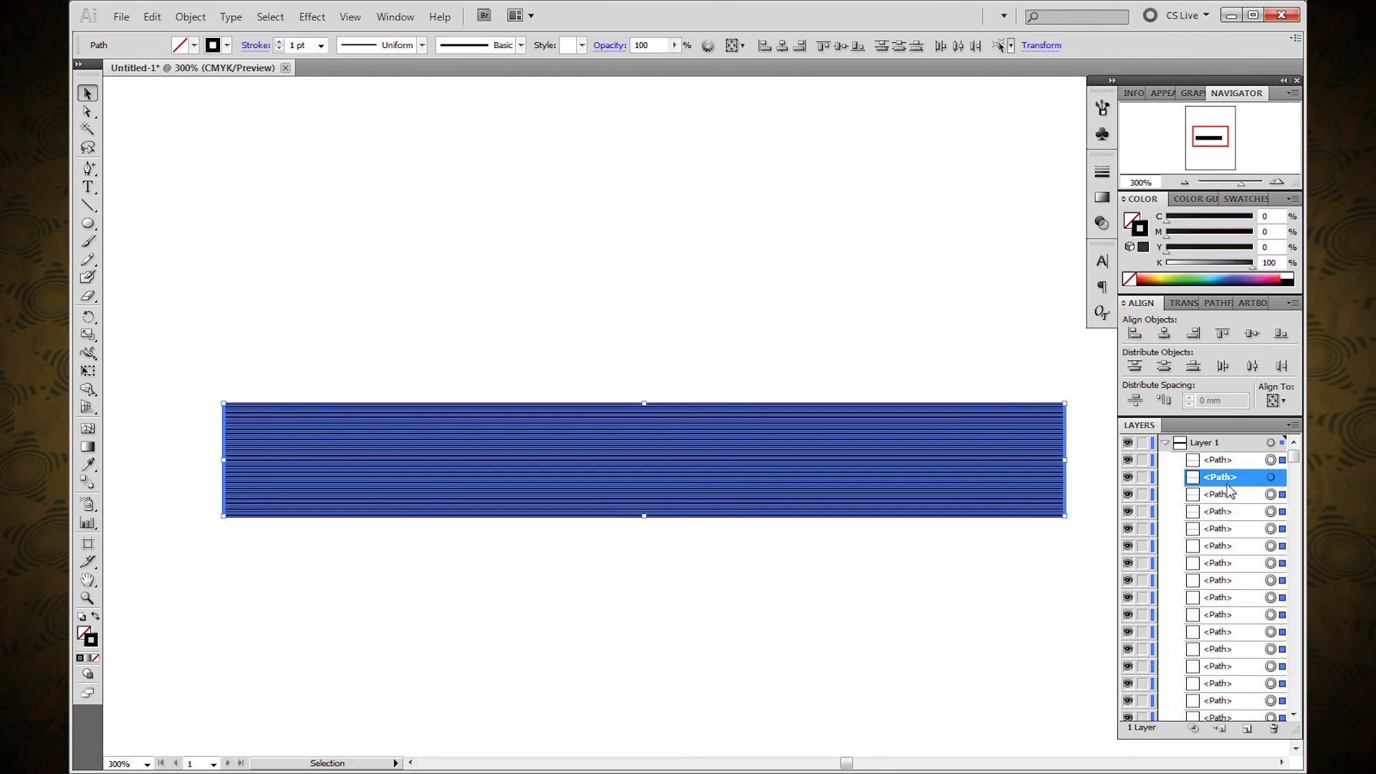
# - Give the arc curve a red stroke and lock it in the Layers panel
pyautogui.click(1228, 461)
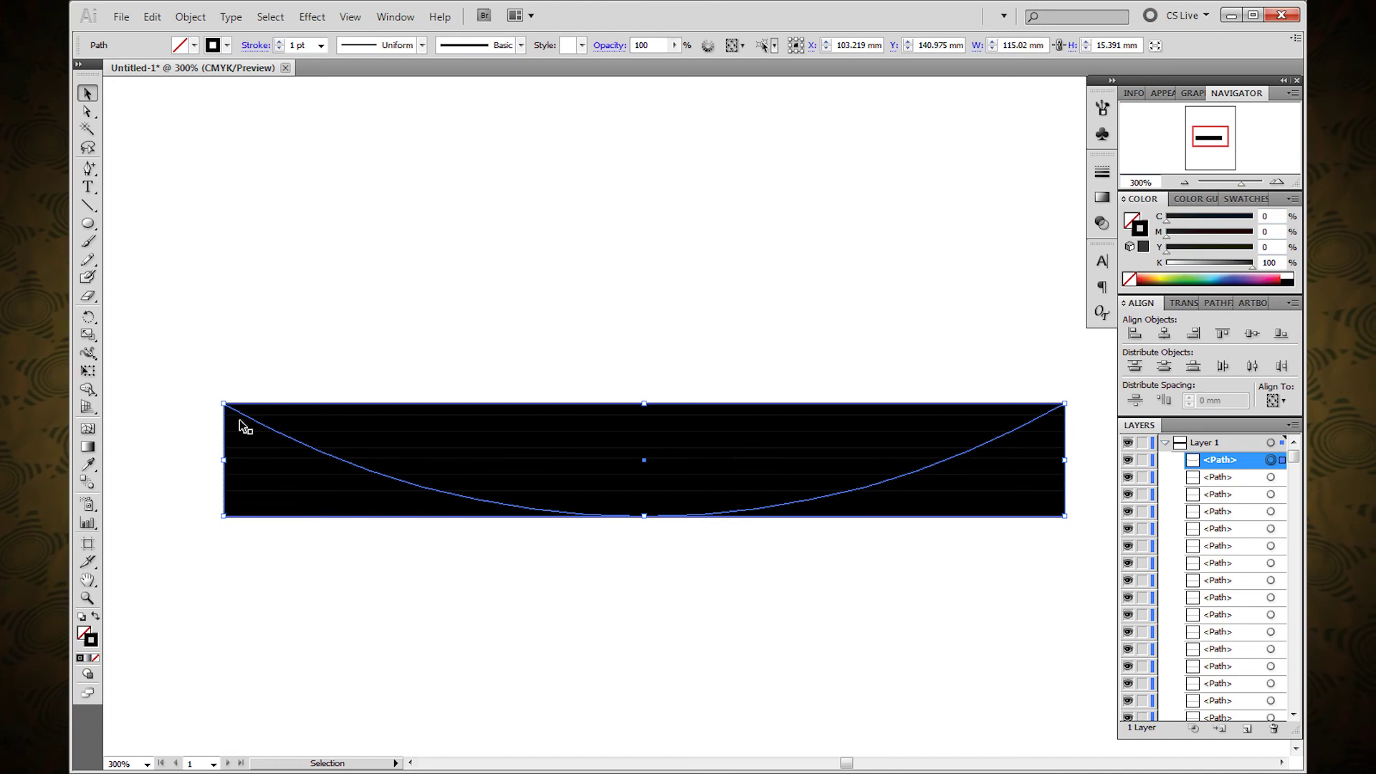
pyautogui.click(212, 45)
pyautogui.click(86, 121)
pyautogui.click(1142, 459)
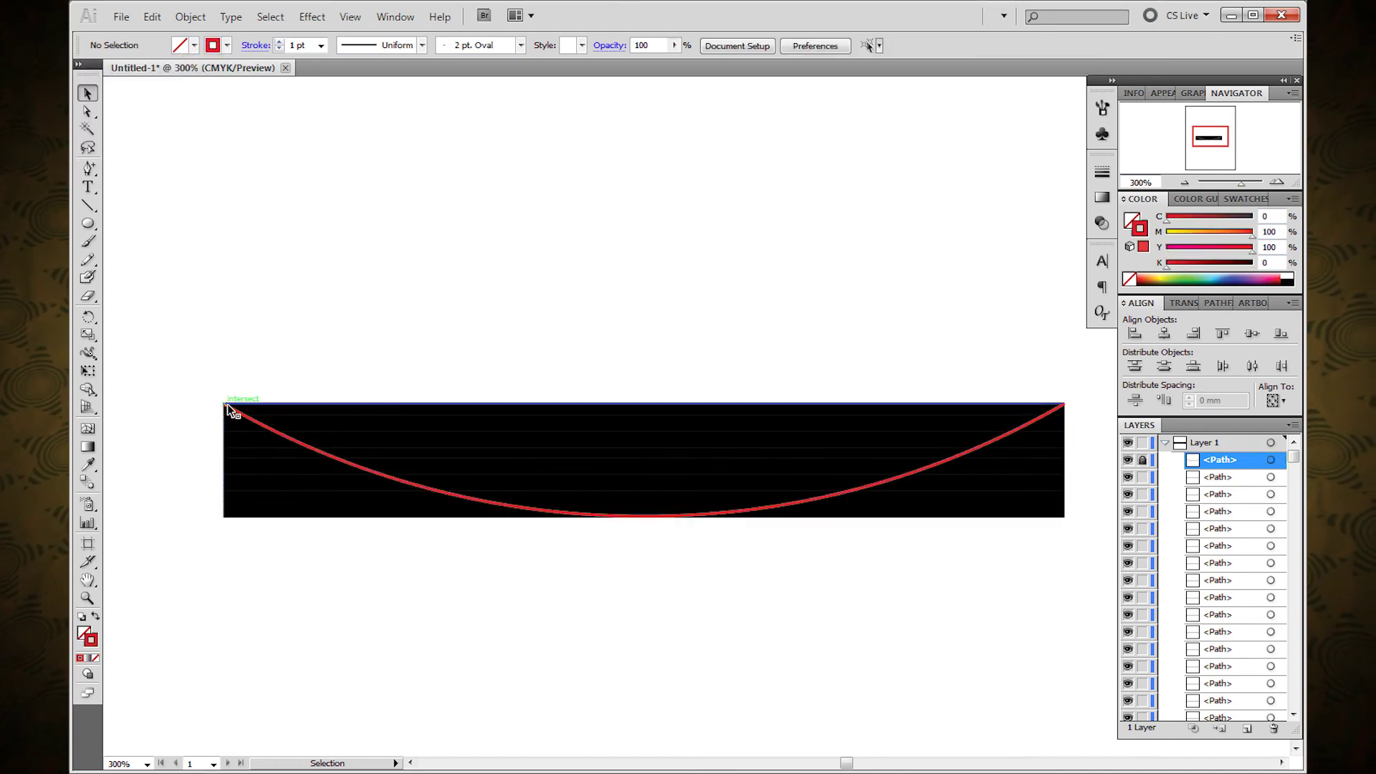
# - Zoom in and nudge one line's end point with Direct Selection
pyautogui.scroll(4, 225, 414)
pyautogui.scroll(5, 222, 410)
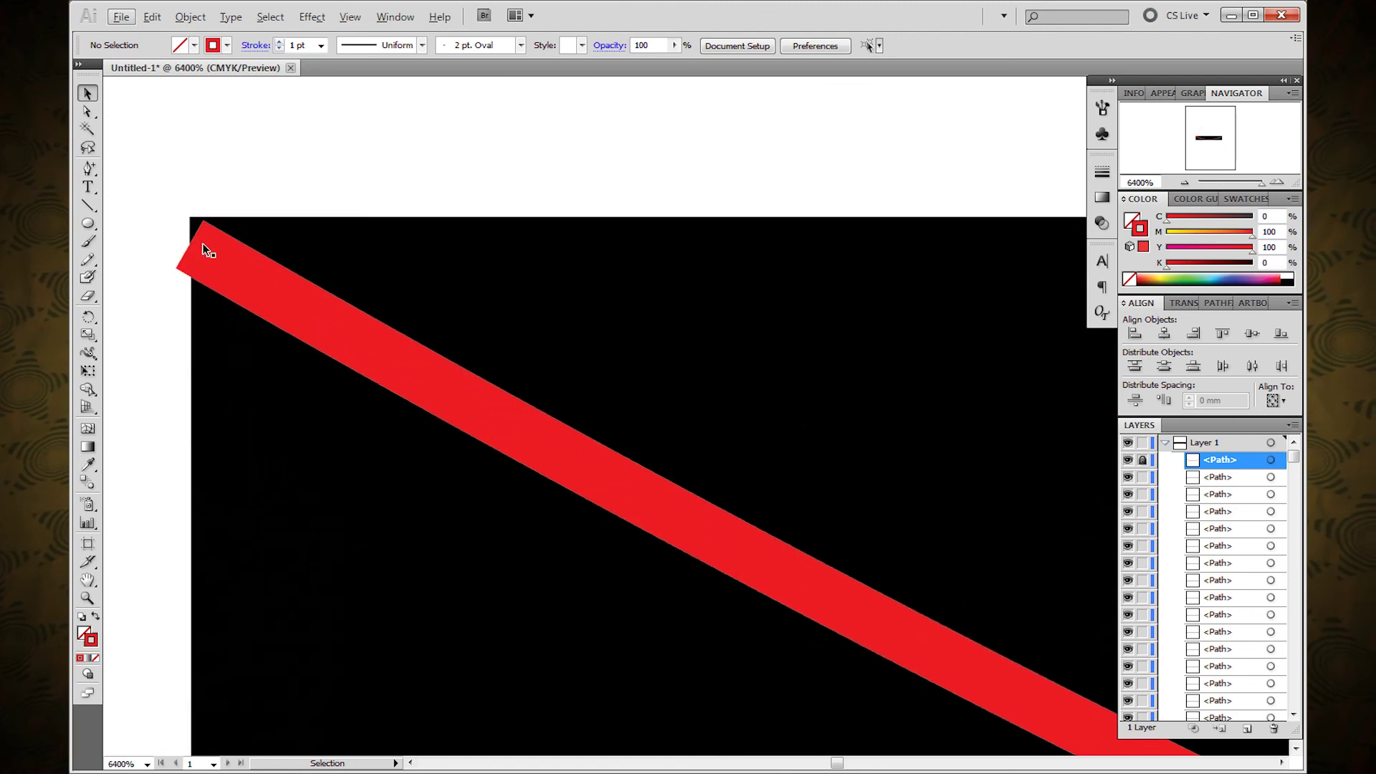
pyautogui.click(87, 111)
pyautogui.moveTo(182, 287); pyautogui.dragTo(333, 331)
# - Pull the top line's right end back so it stops at the red arc
pyautogui.press('v')
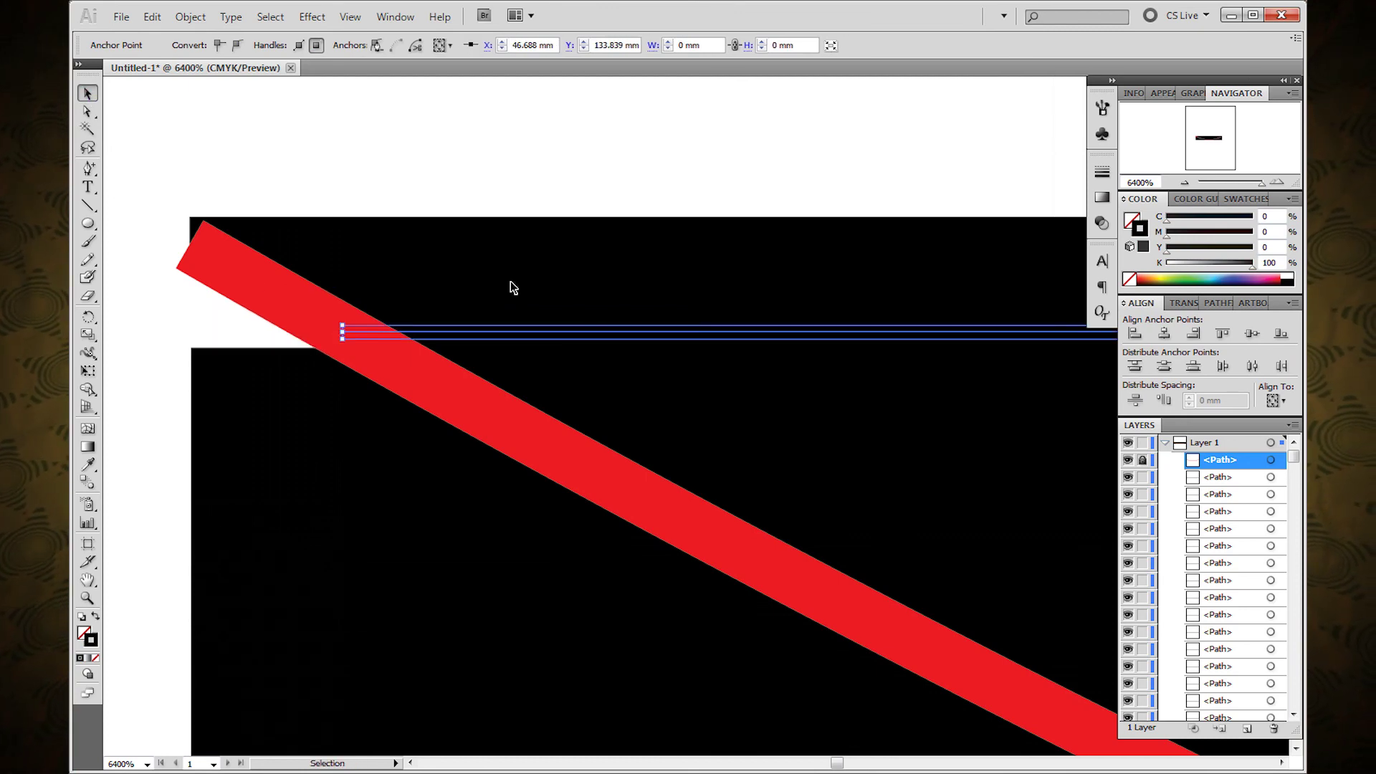
pyautogui.click(510, 287)
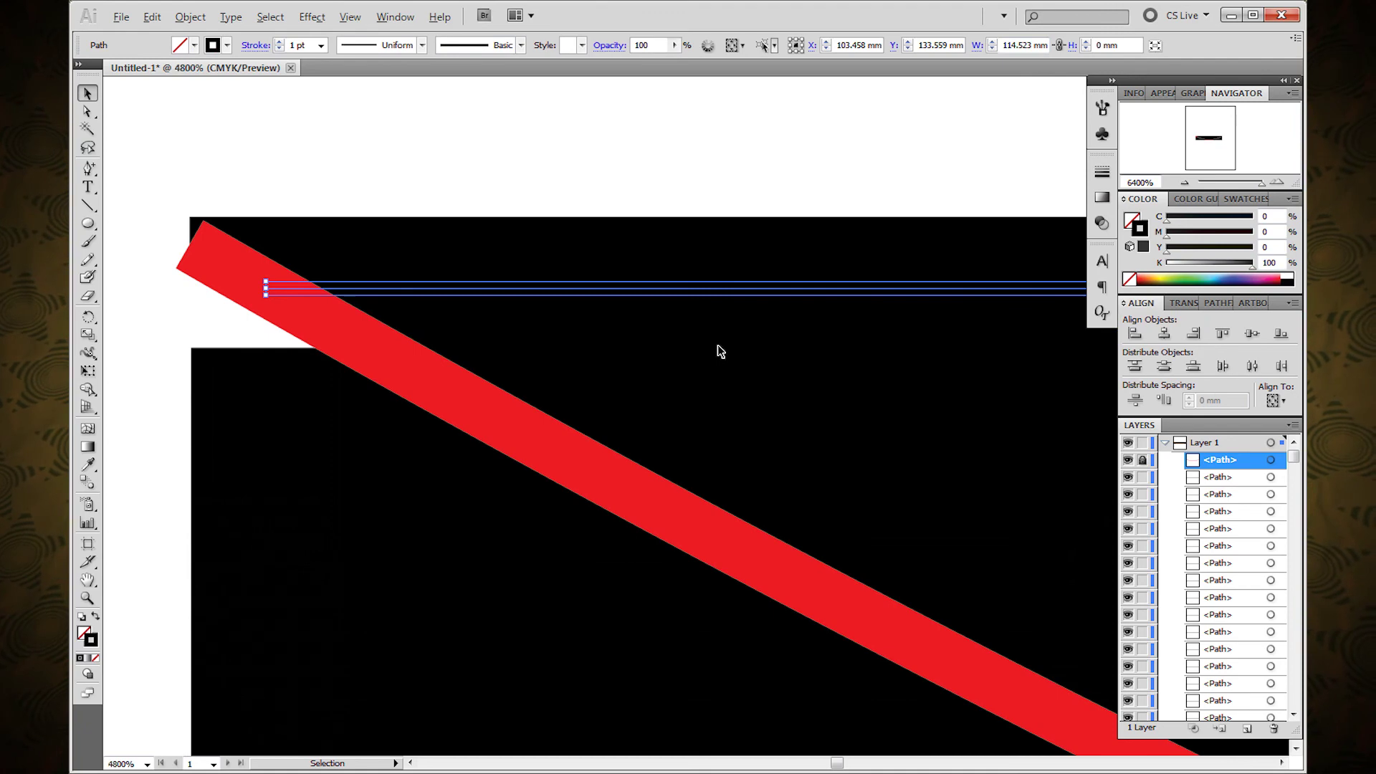
pyautogui.scroll(-7, 716, 345)
pyautogui.hscroll(5, 788, 451)
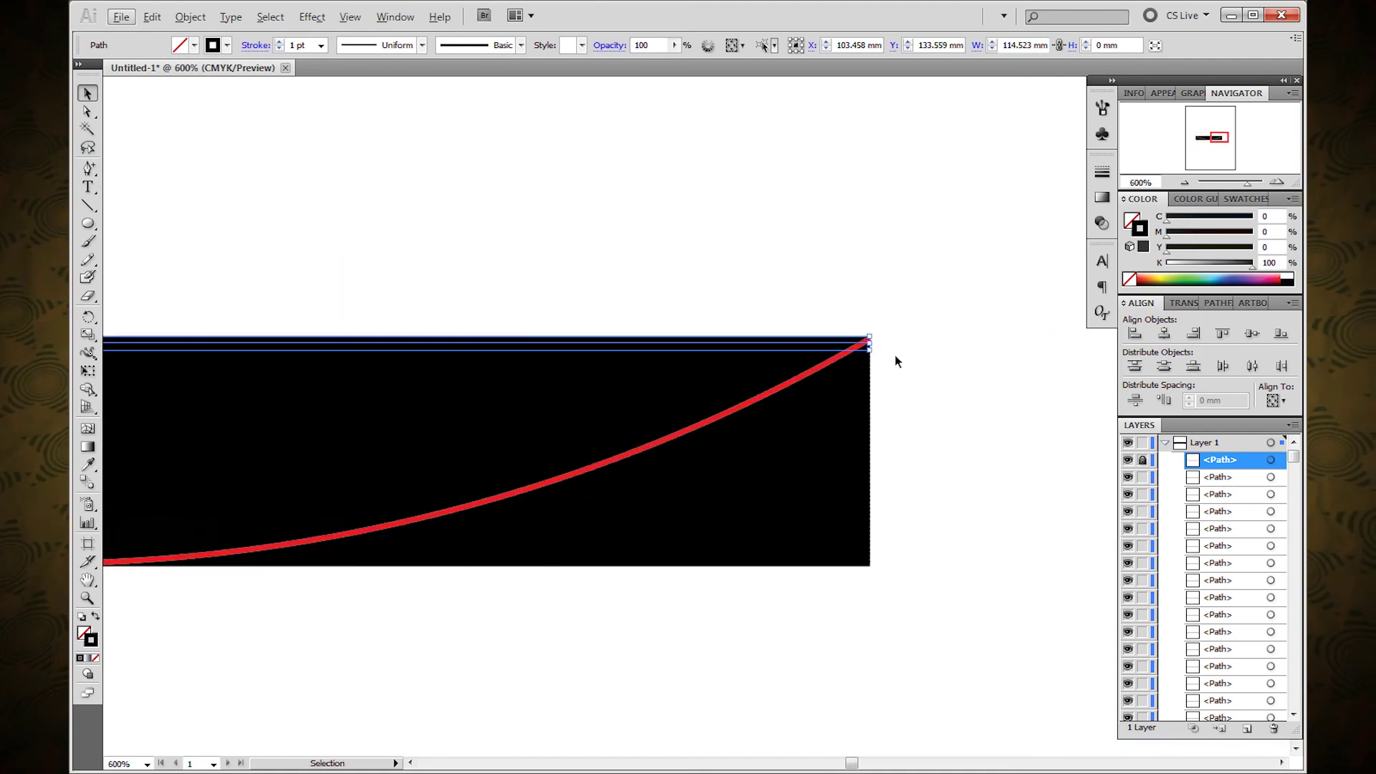
pyautogui.scroll(7, 872, 351)
pyautogui.press('a')
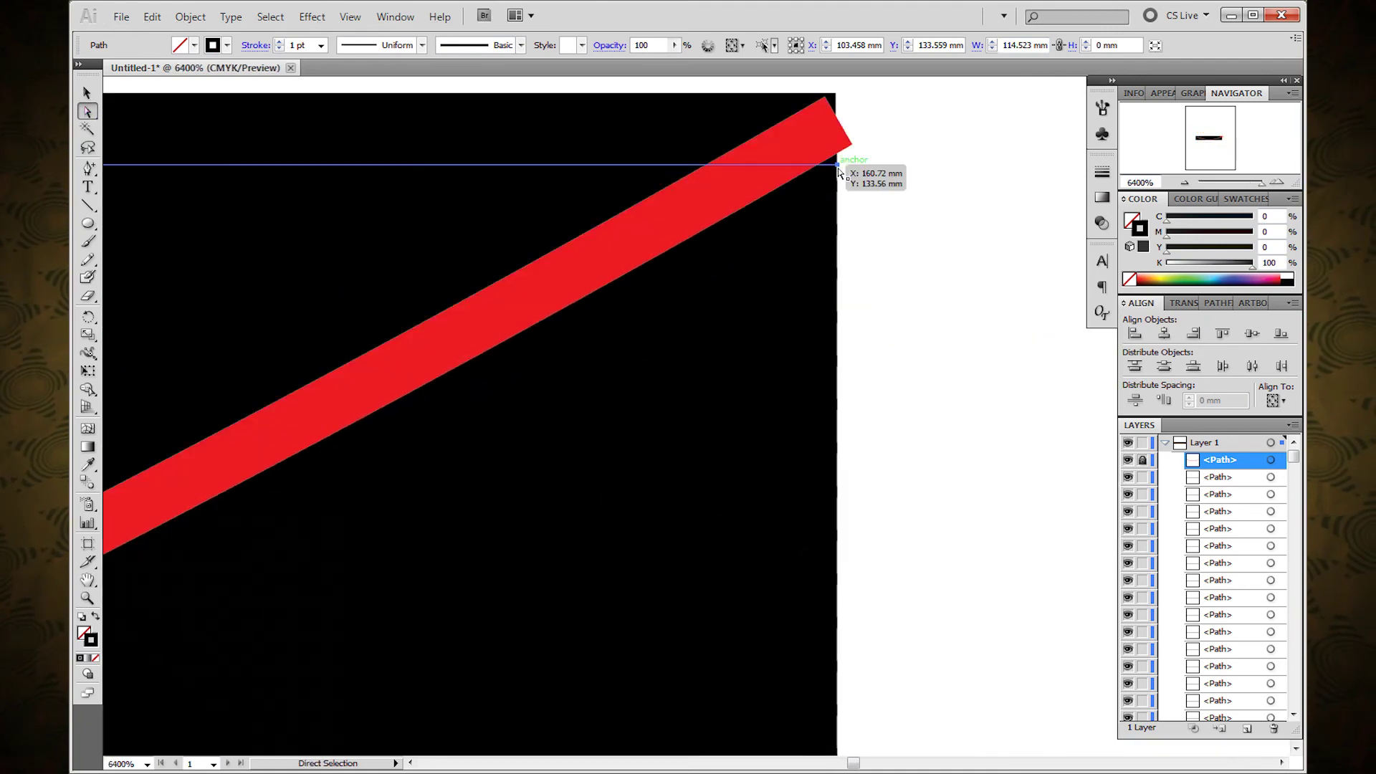
pyautogui.moveTo(837, 167); pyautogui.dragTo(686, 208)
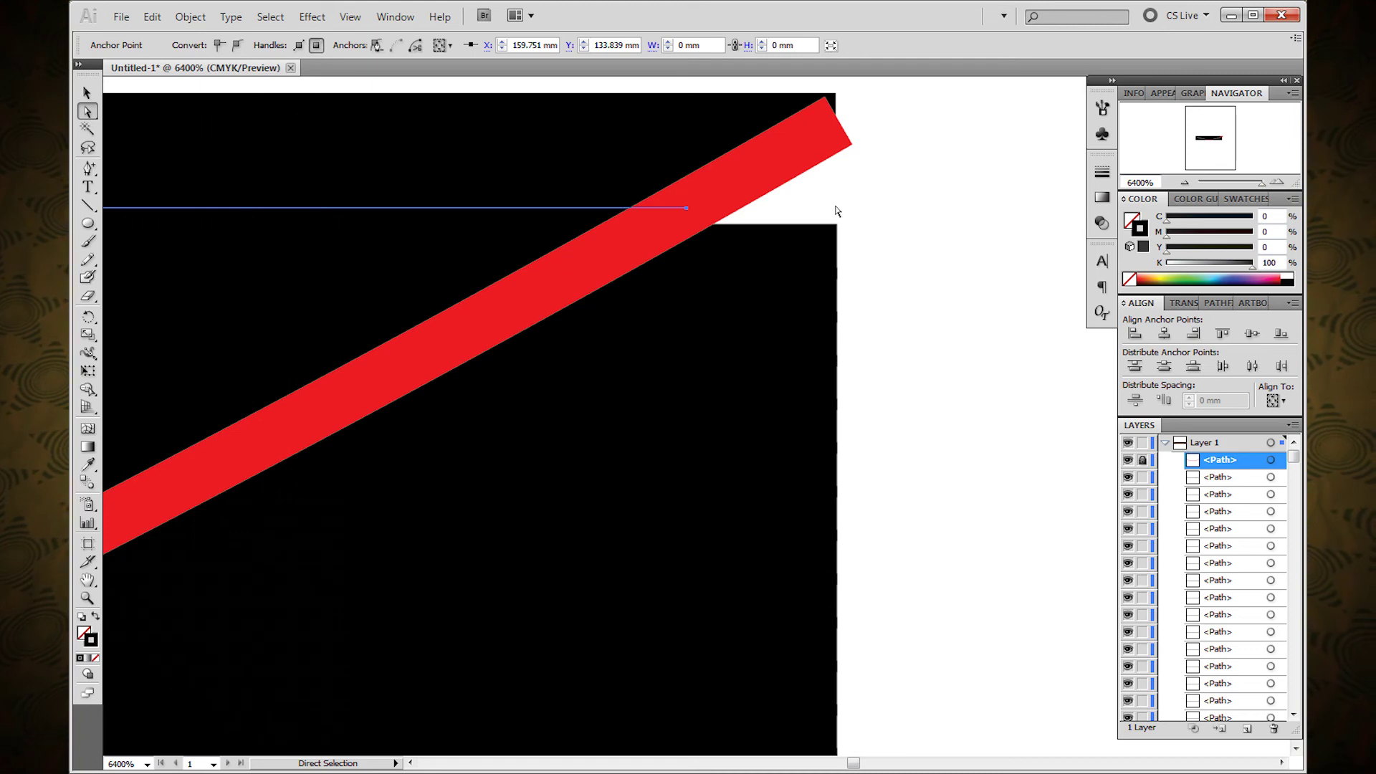
# - Select all, undo it, then clear the selection and reselect the top line
pyautogui.press('v')
pyautogui.hotkey('ctrl', 'a')
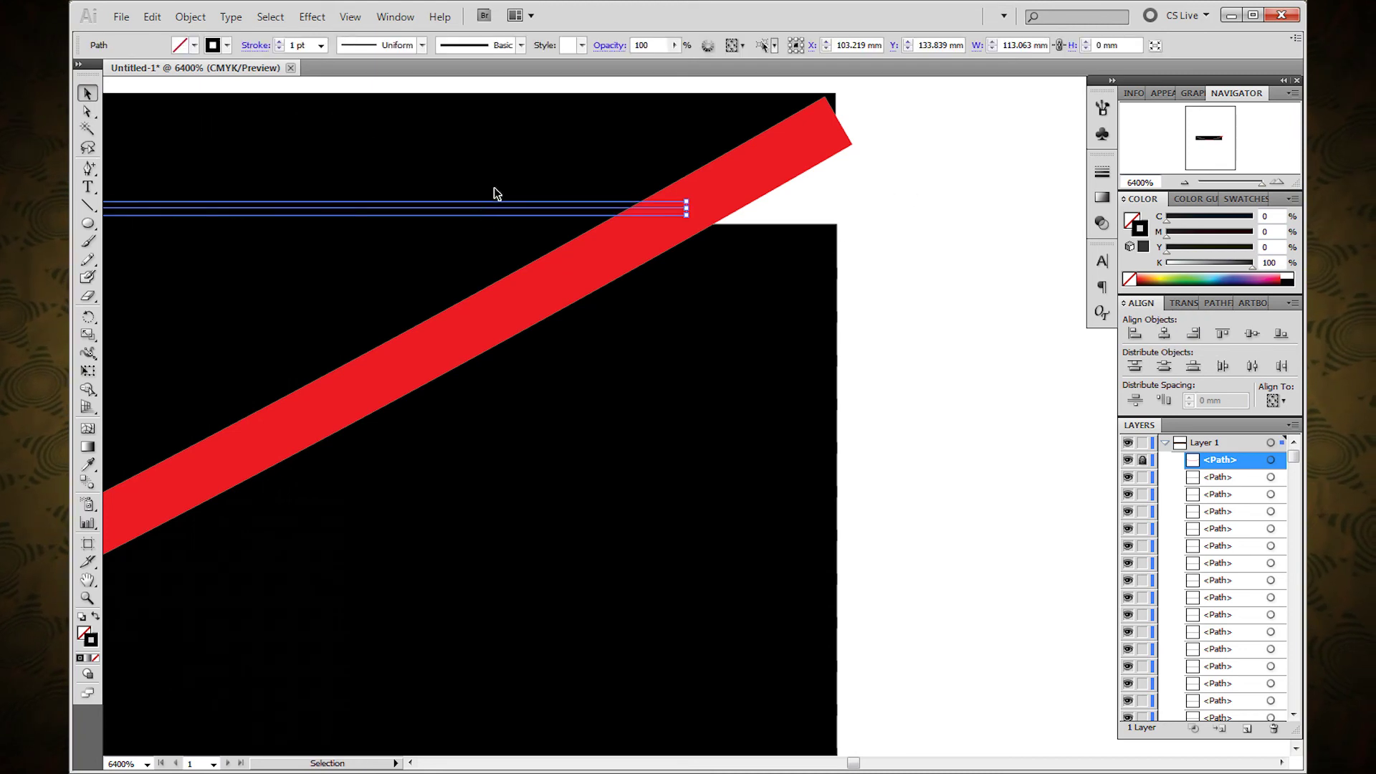
pyautogui.hotkey('ctrl', 'z')
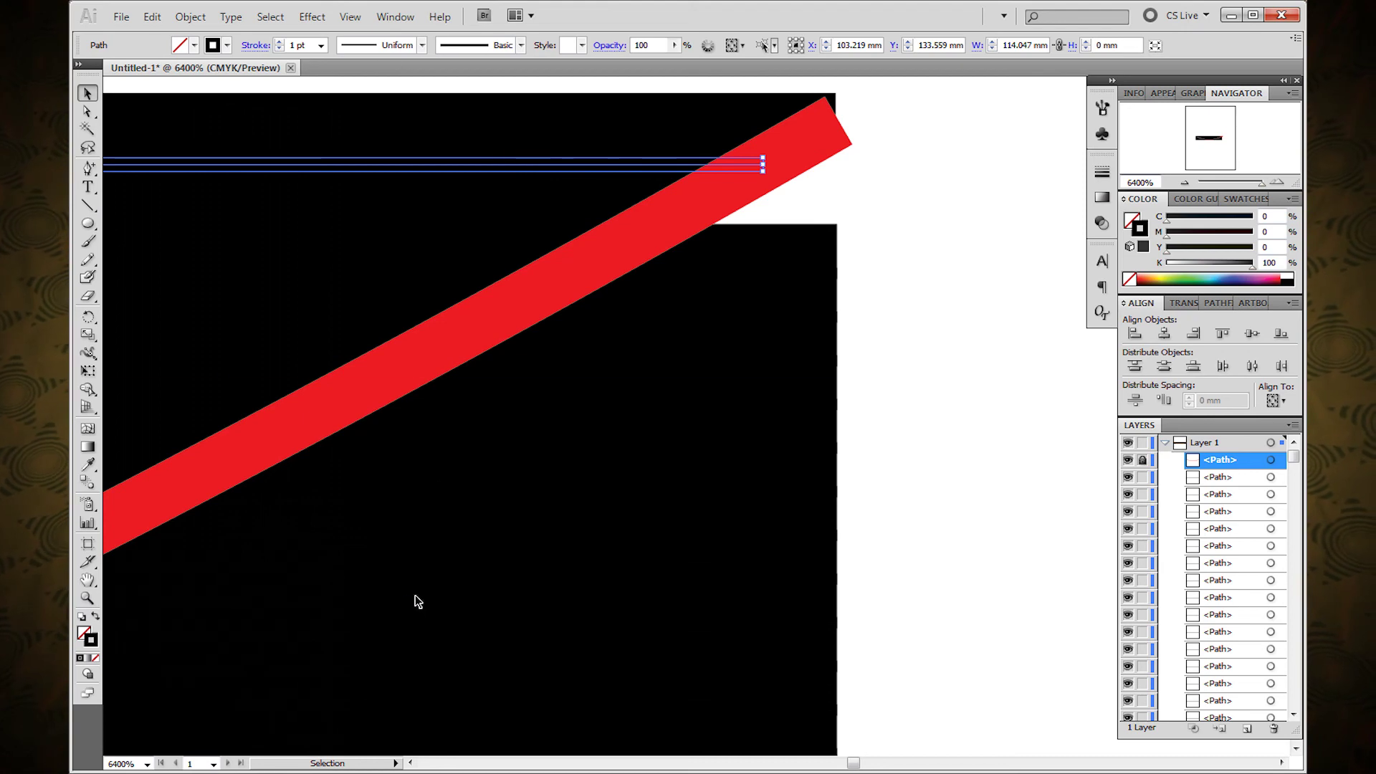
pyautogui.scroll(5, 940, 669)
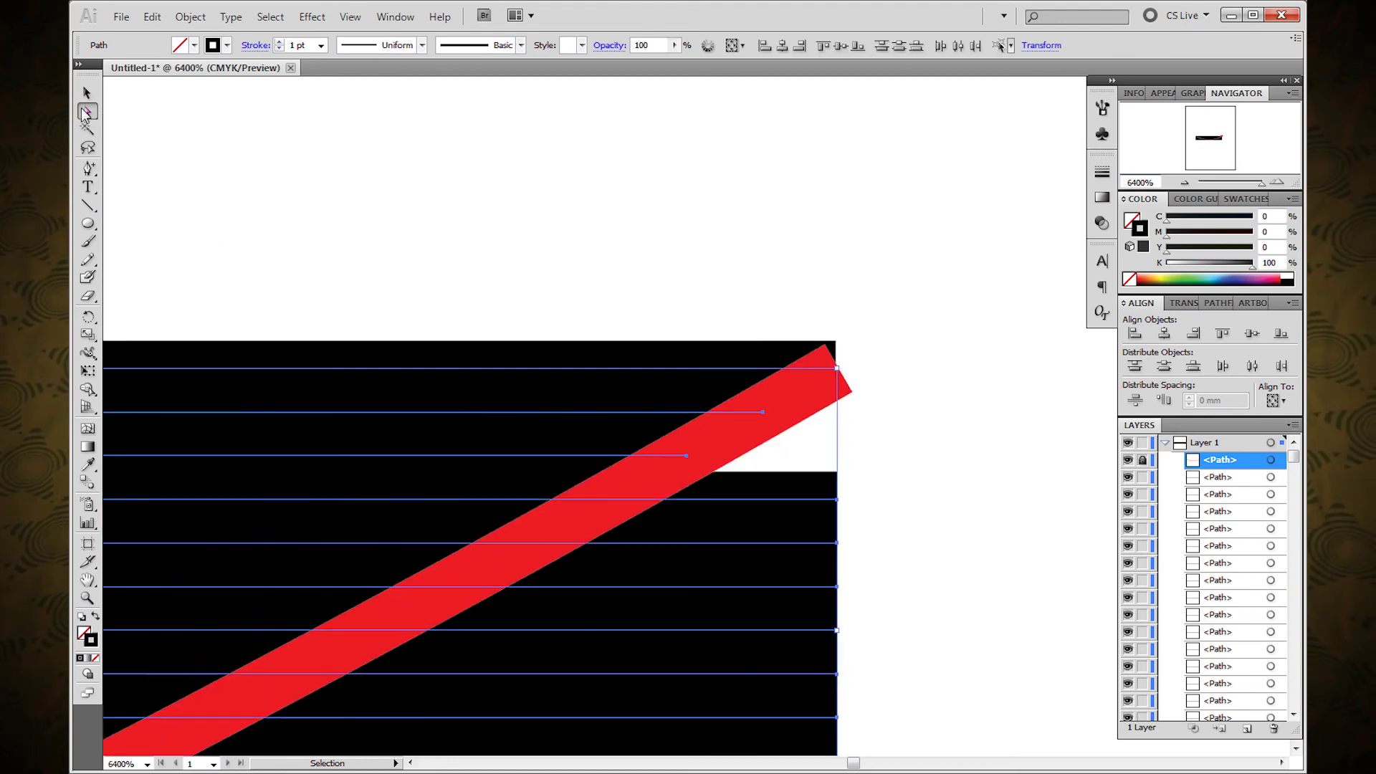
pyautogui.press('a')
pyautogui.scroll(-5, 915, 639)
pyautogui.click(915, 639)
pyautogui.scroll(10, 294, 412)
pyautogui.scroll(-10, 294, 411)
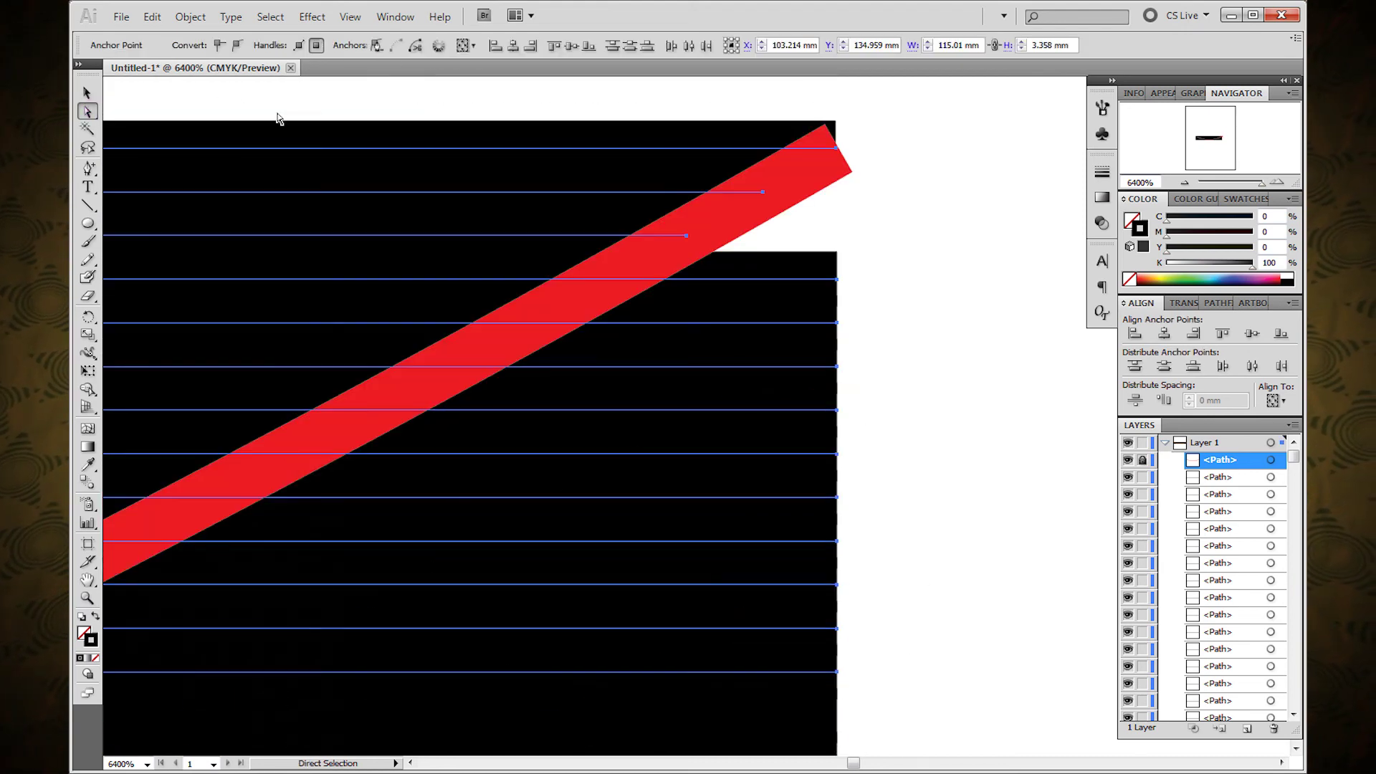
pyautogui.click(654, 148)
# - Select all the horizontal lines and set their stroke weight to 0.5 pt
pyautogui.press('v')
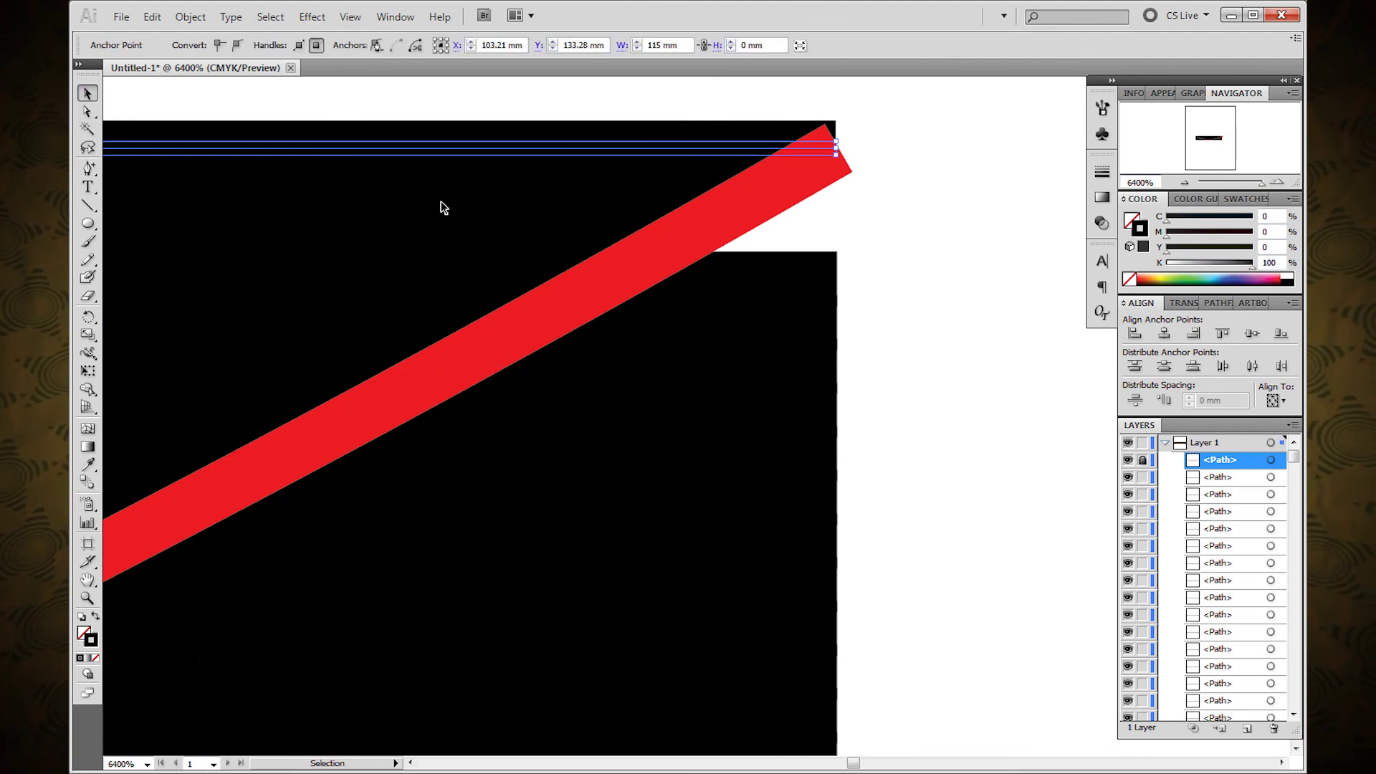
pyautogui.moveTo(476, 113); pyautogui.dragTo(910, 586)
pyautogui.write('0.5')
pyautogui.click(884, 246)
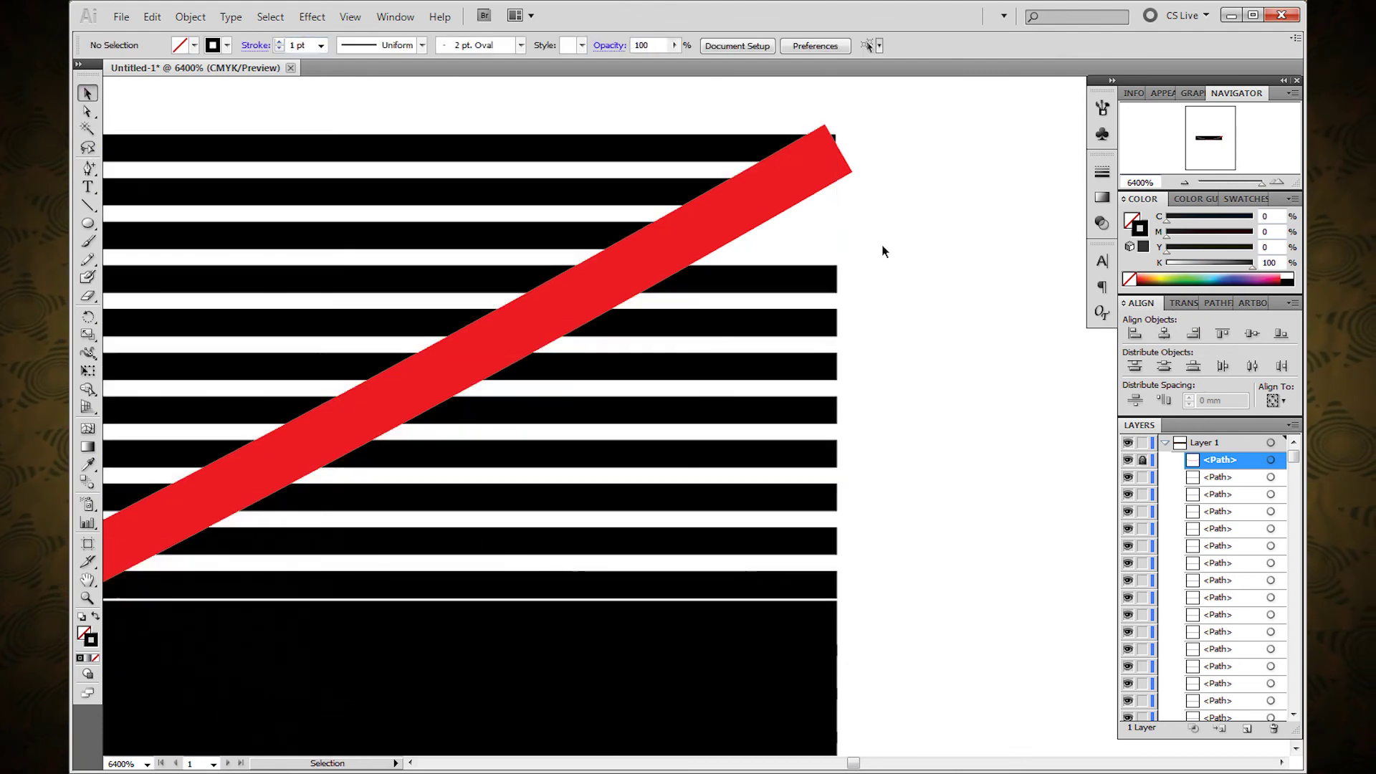
# - Trim the fourth, fifth and sixth lines' right ends back to the red arc
pyautogui.press('a')
pyautogui.moveTo(836, 280); pyautogui.dragTo(610, 279)
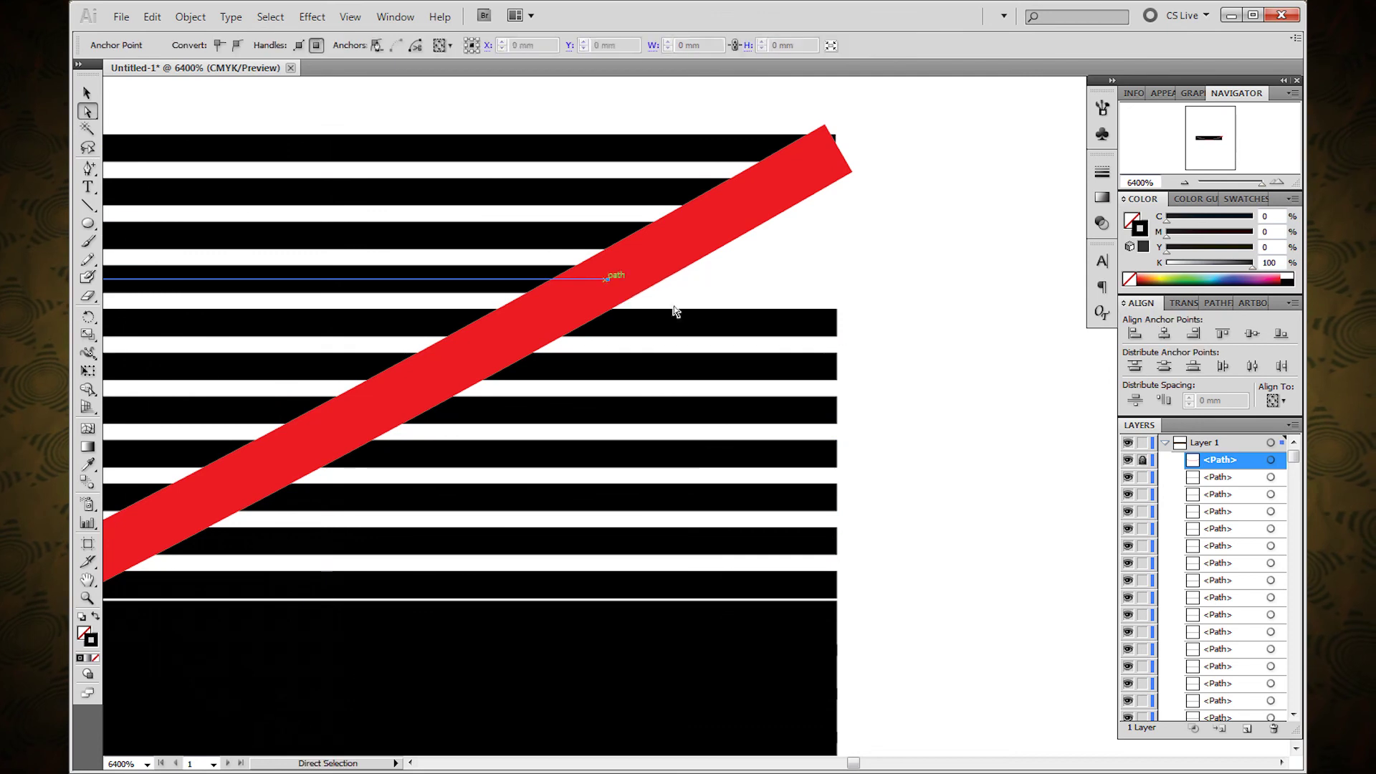
pyautogui.moveTo(836, 322); pyautogui.dragTo(526, 327)
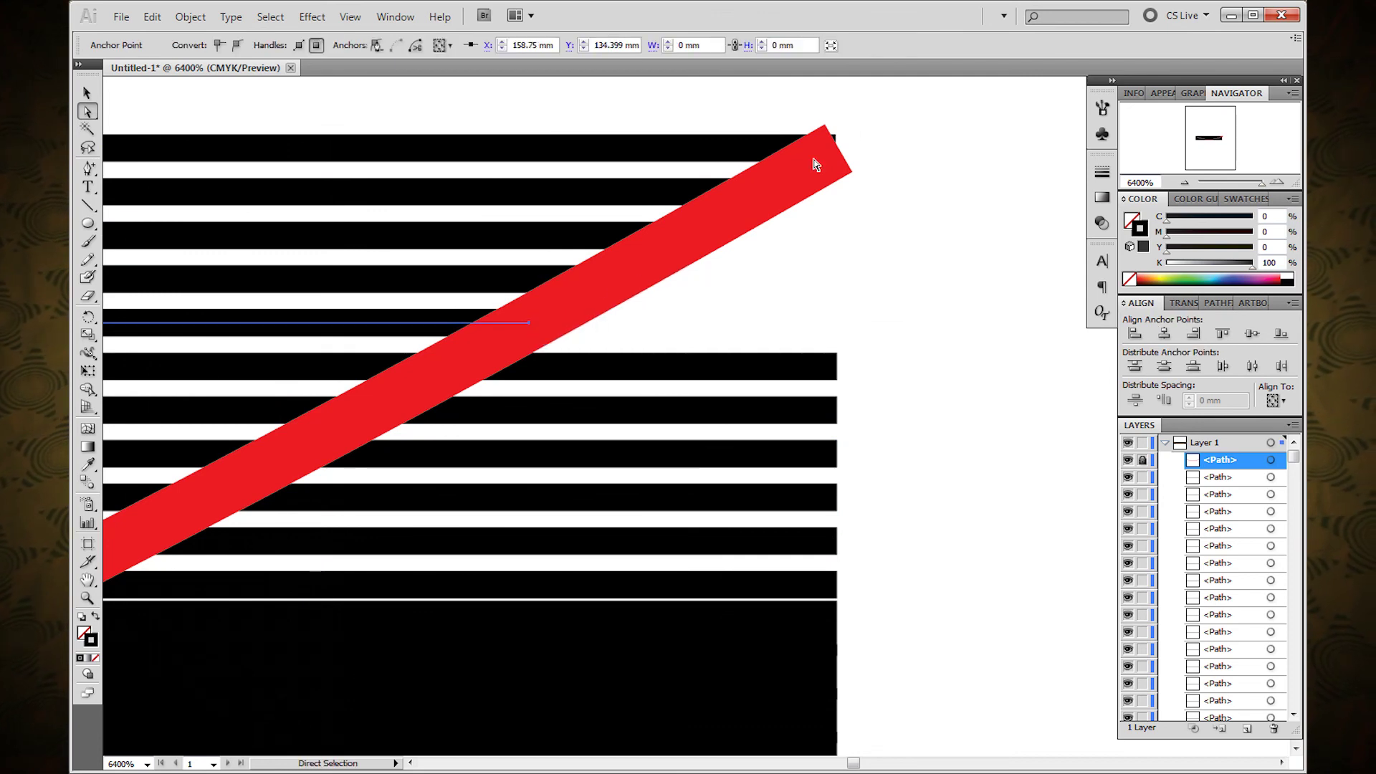
pyautogui.moveTo(836, 367); pyautogui.dragTo(451, 368)
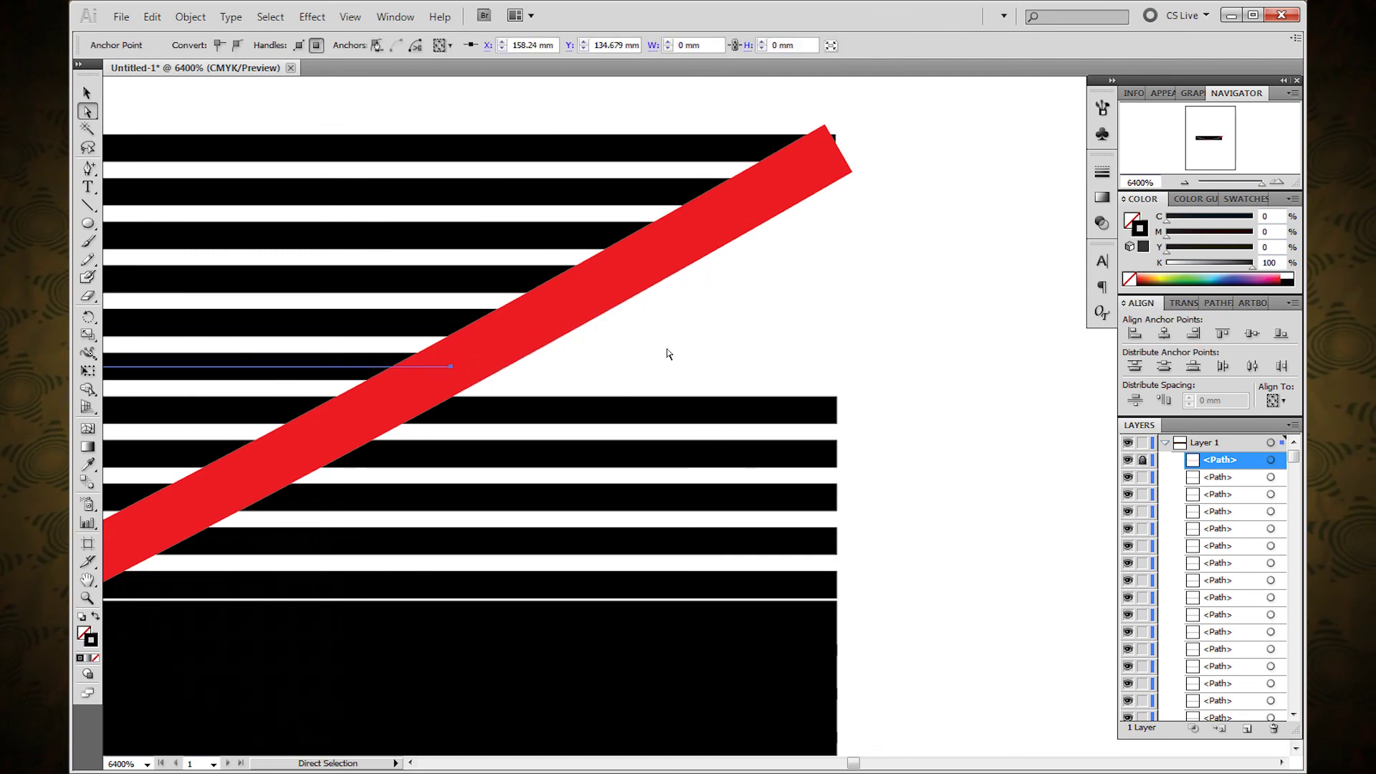
pyautogui.scroll(-10, 925, 344)
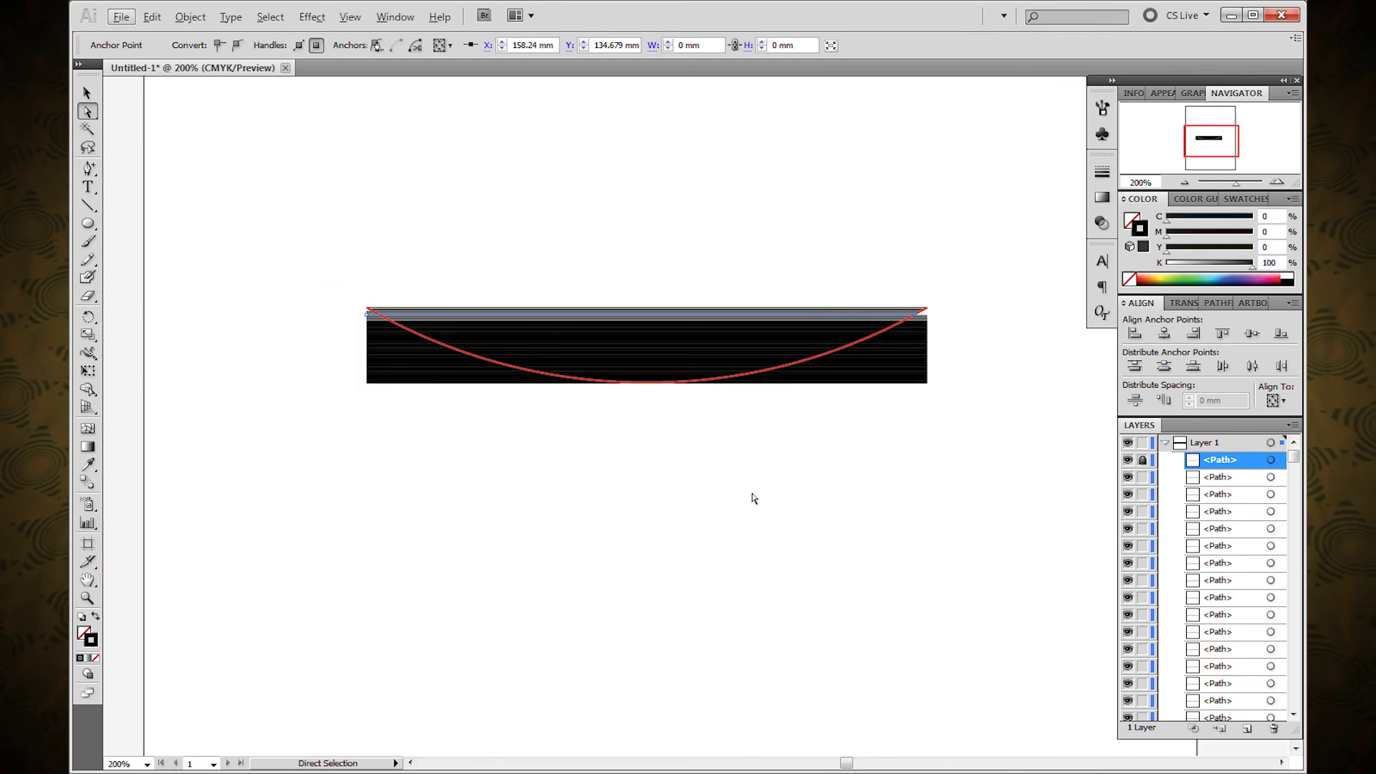
pyautogui.click(586, 439)
pyautogui.press('v')
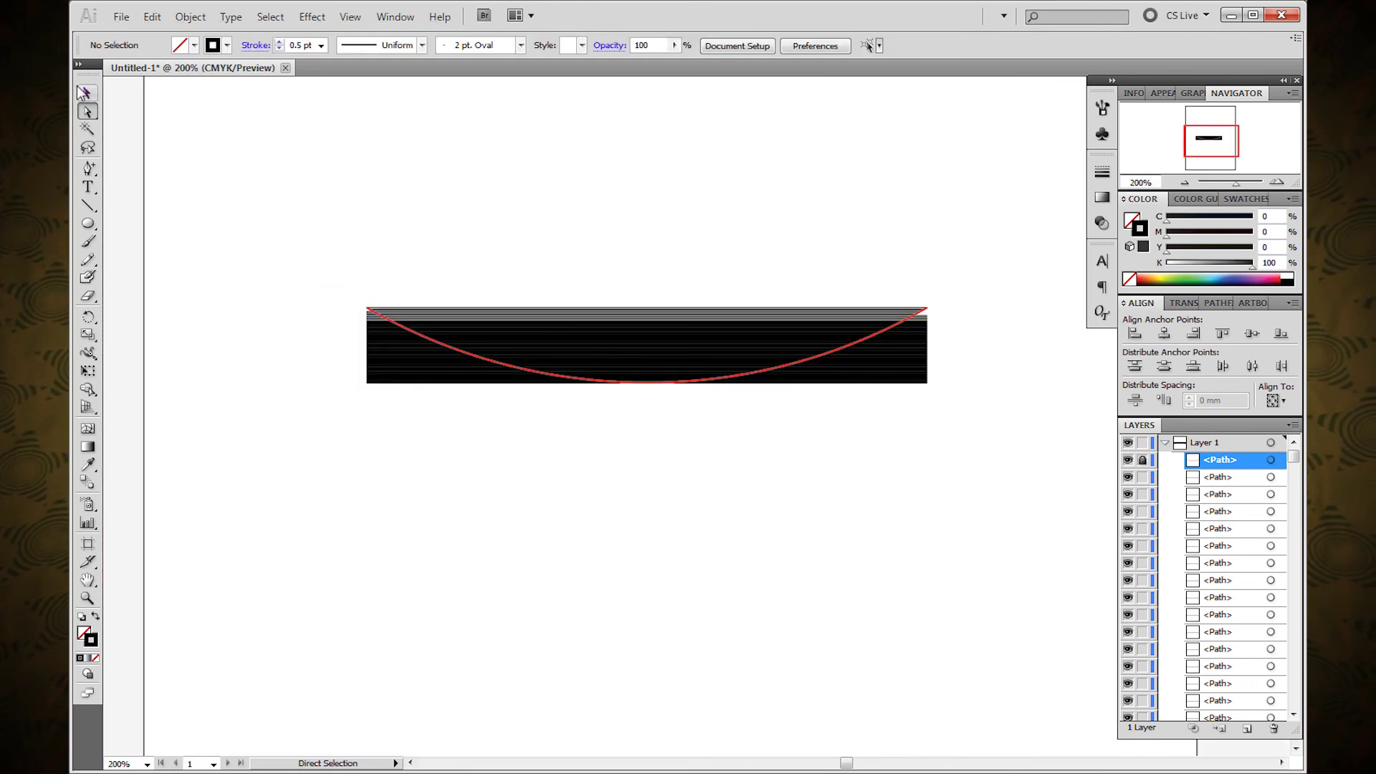